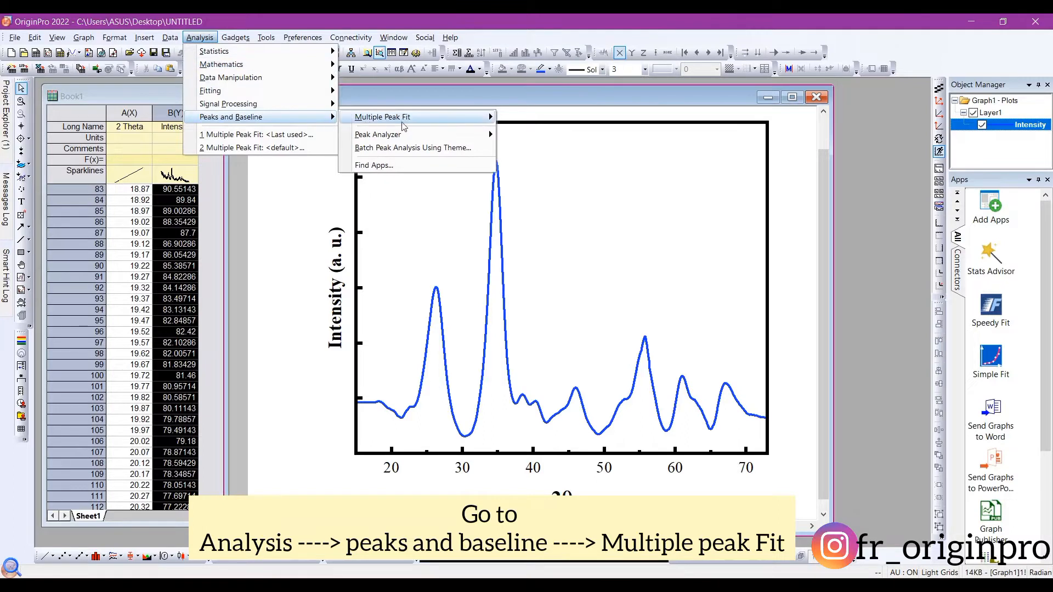
# Step: Start a multiple peak fit of the graph's Intensity plot using the Gauss peak function
pyautogui.moveTo(384, 117)
pyautogui.click(558, 137)
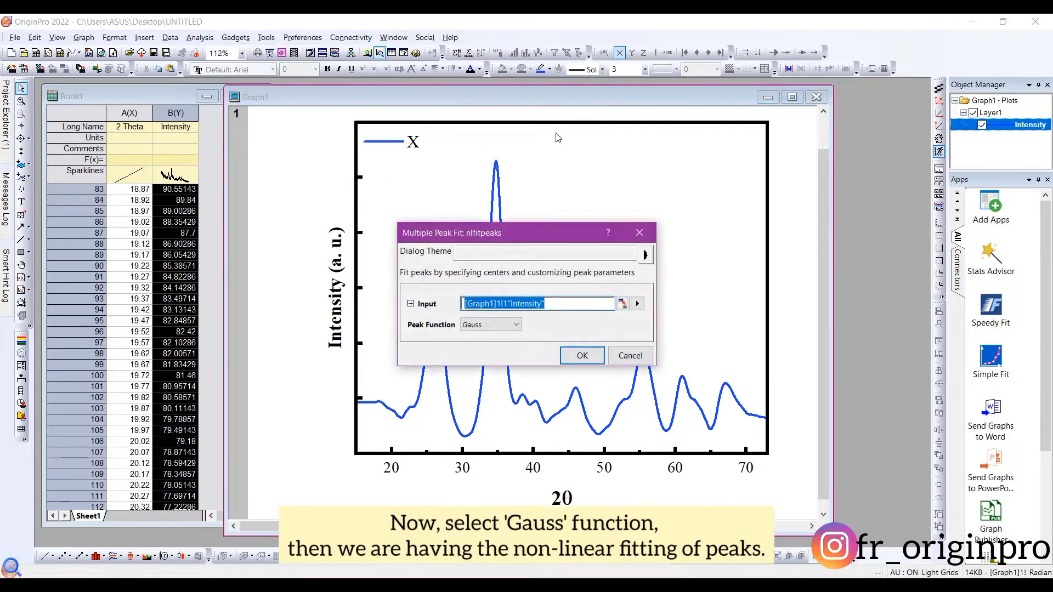
pyautogui.click(493, 324)
pyautogui.click(480, 391)
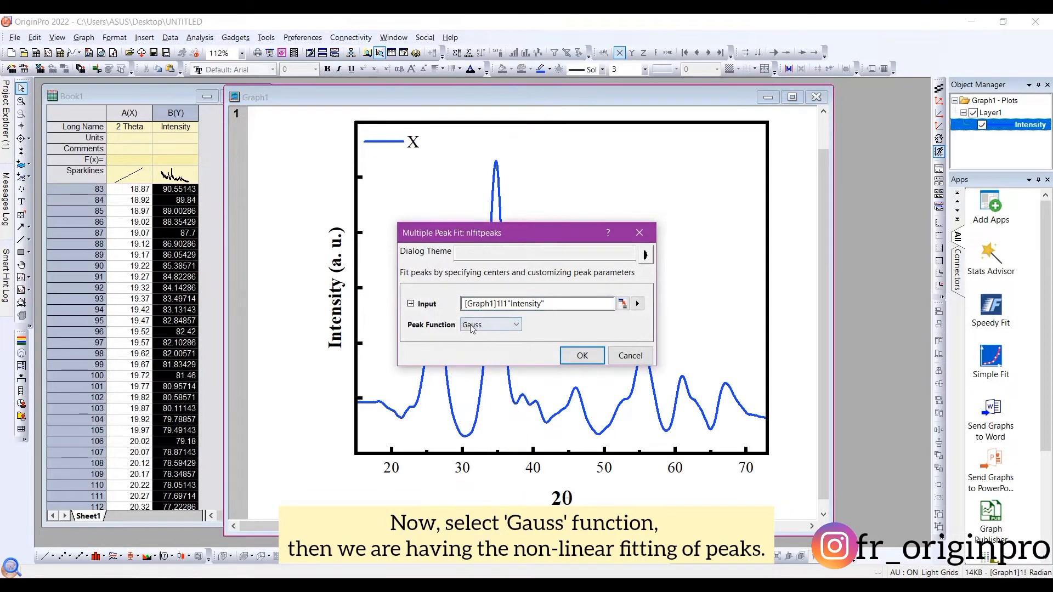
pyautogui.click(574, 351)
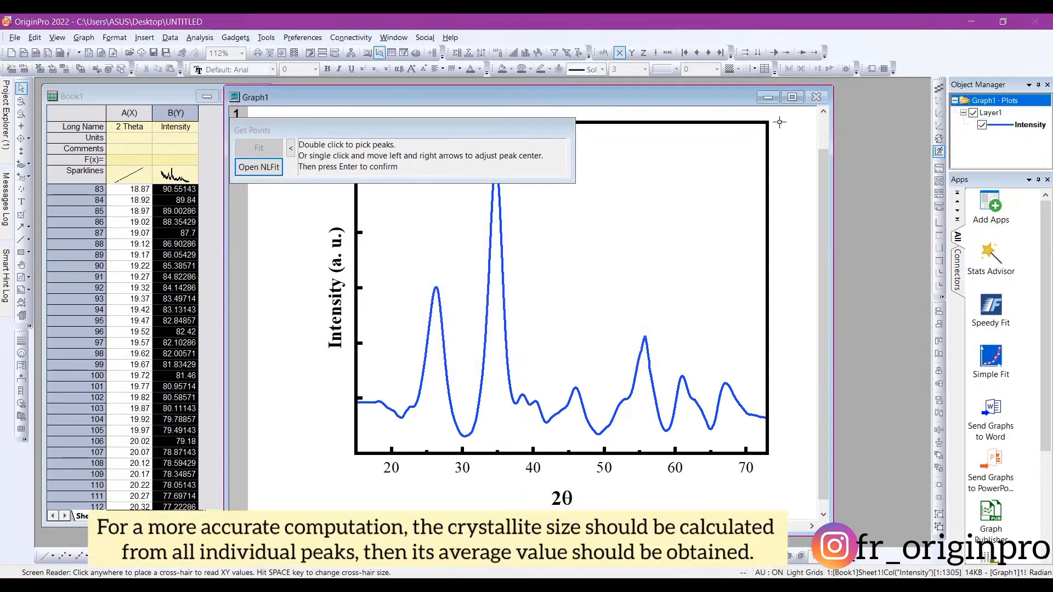
# Step: Maximize the graph window and pick the six main peaks at 2θ of about 26.3, 34.8, 46.0, 55.8, 61.0 and 67.1
pyautogui.click(792, 97)
pyautogui.moveTo(301, 103); pyautogui.dragTo(690, 128)
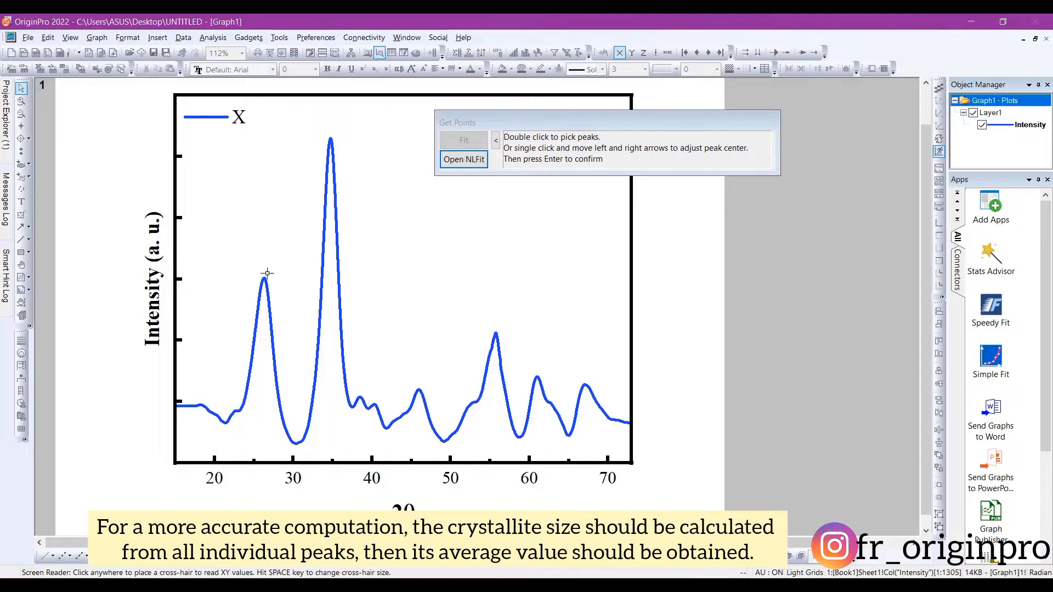
pyautogui.doubleClick(264, 278)
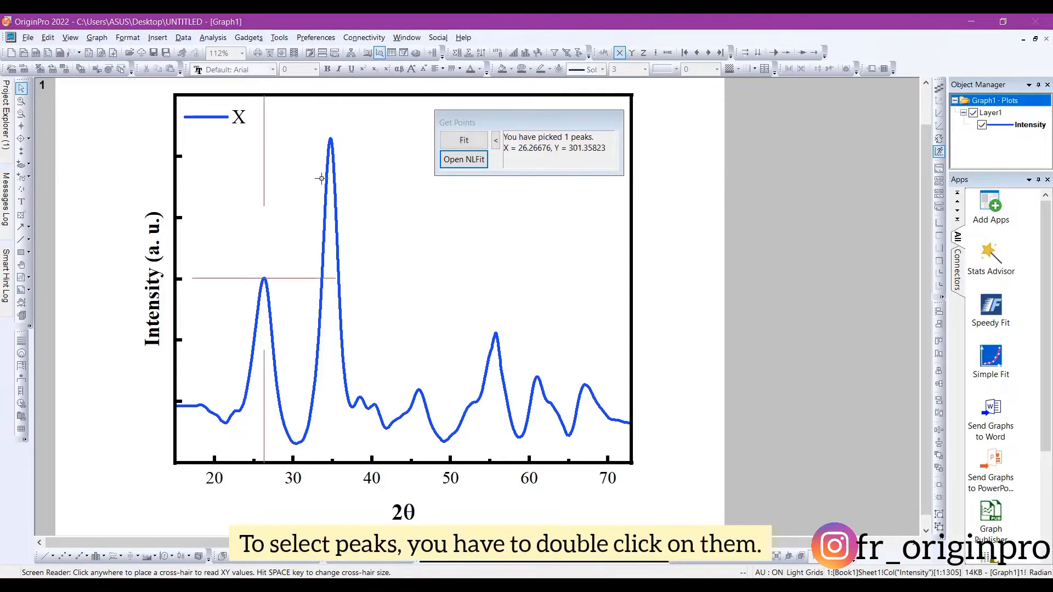
pyautogui.doubleClick(330, 138)
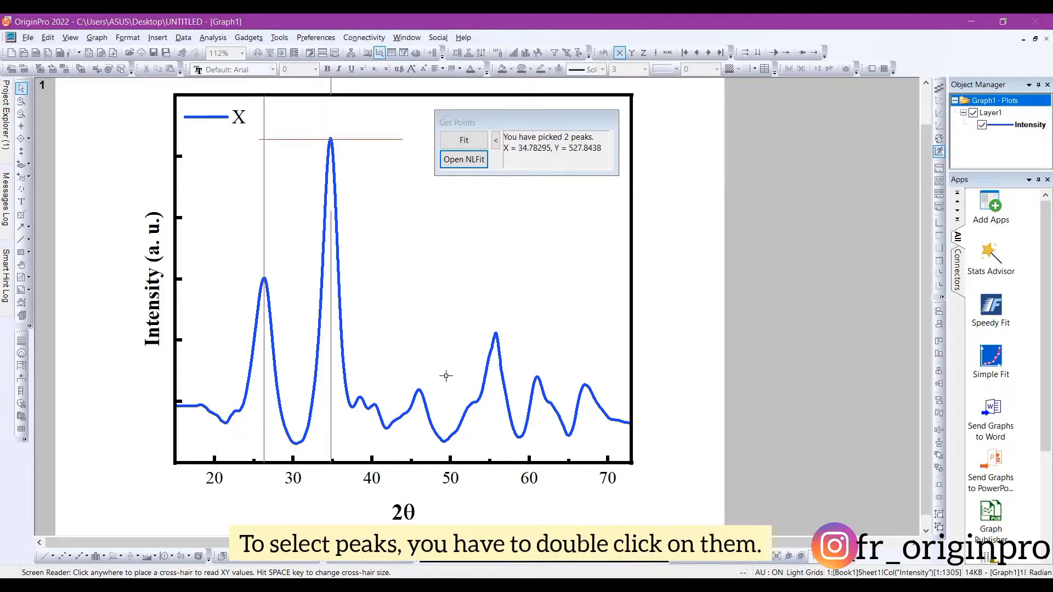
pyautogui.doubleClick(418, 391)
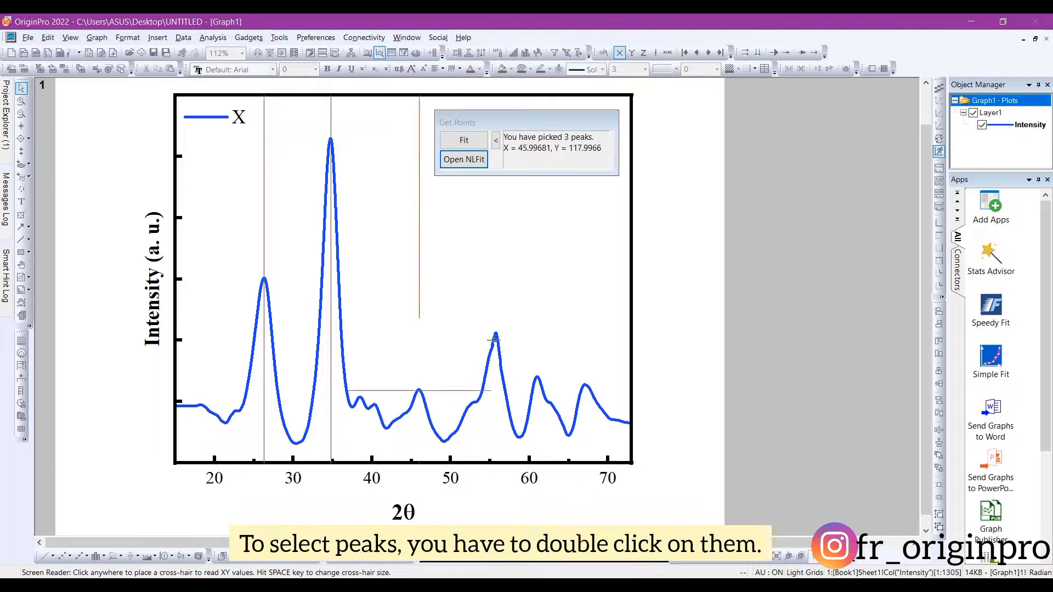
pyautogui.doubleClick(494, 335)
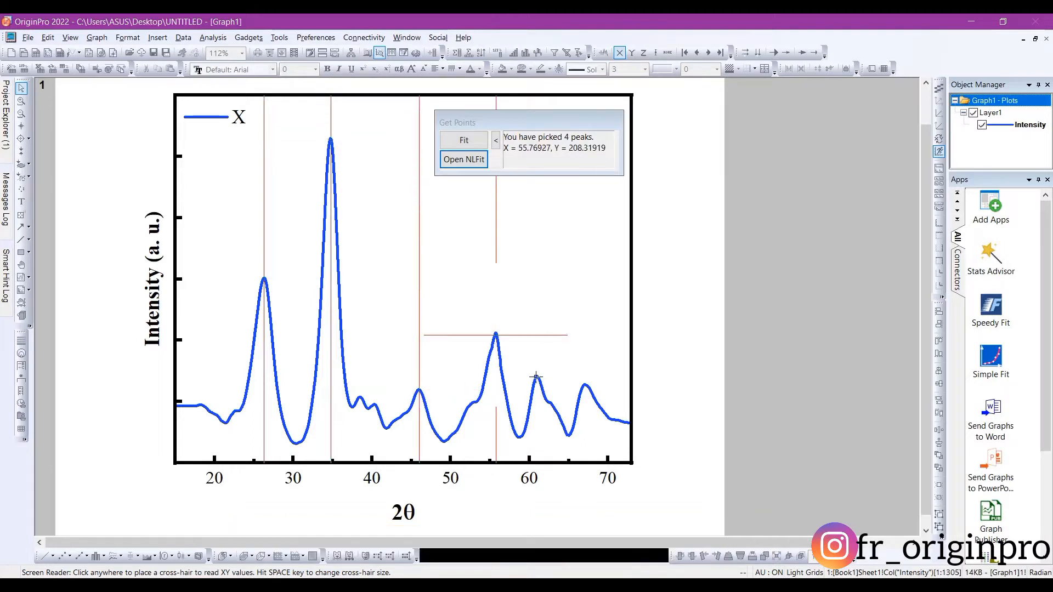
pyautogui.doubleClick(537, 378)
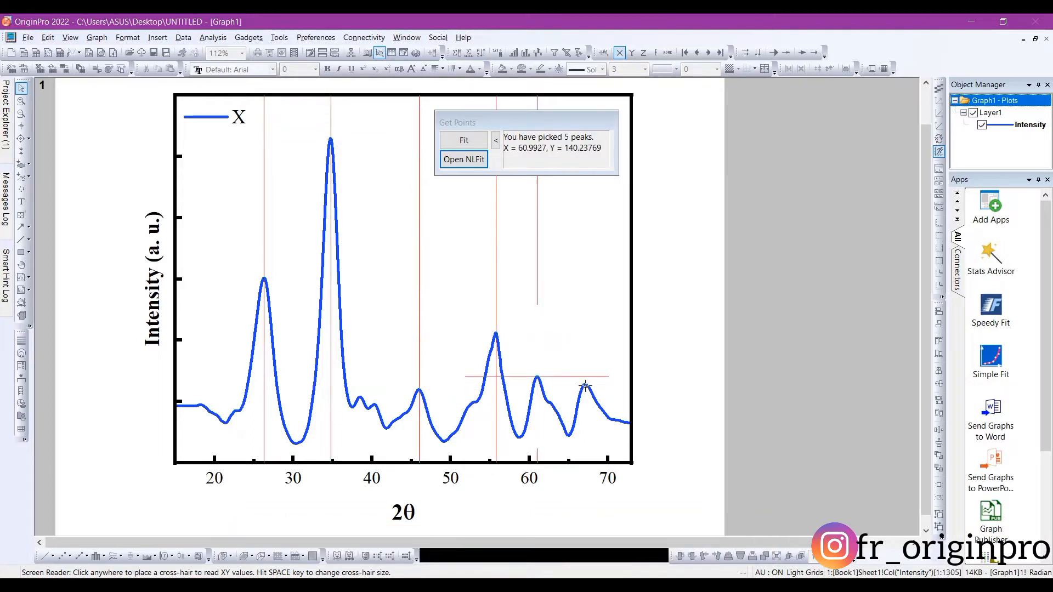
pyautogui.doubleClick(585, 387)
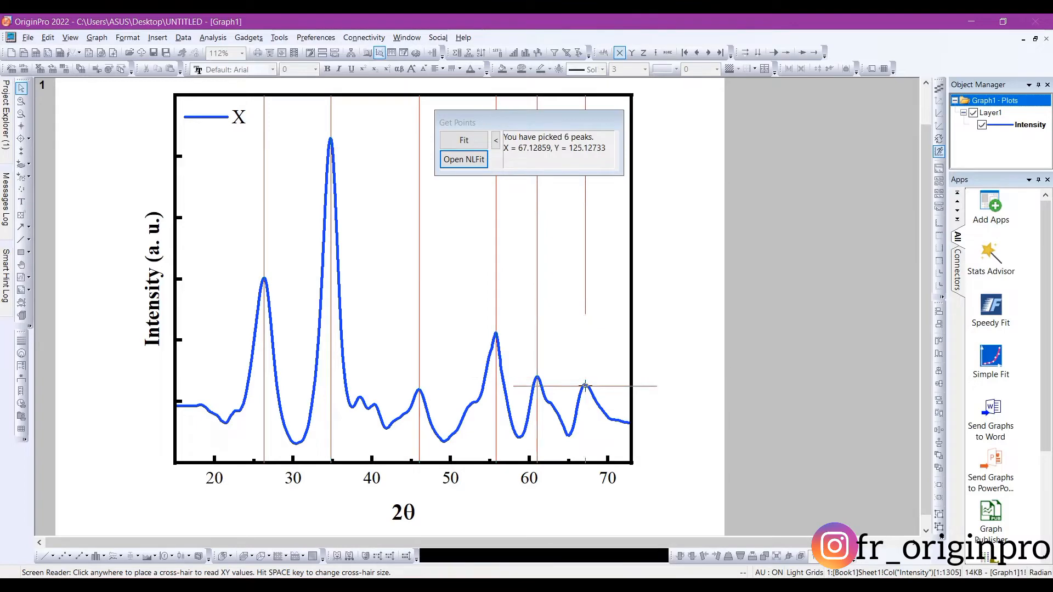
# Step: Run the NLFit Gauss fit on the picked peaks until it converges, check COD(R^2), and finish the fit
pyautogui.click(468, 160)
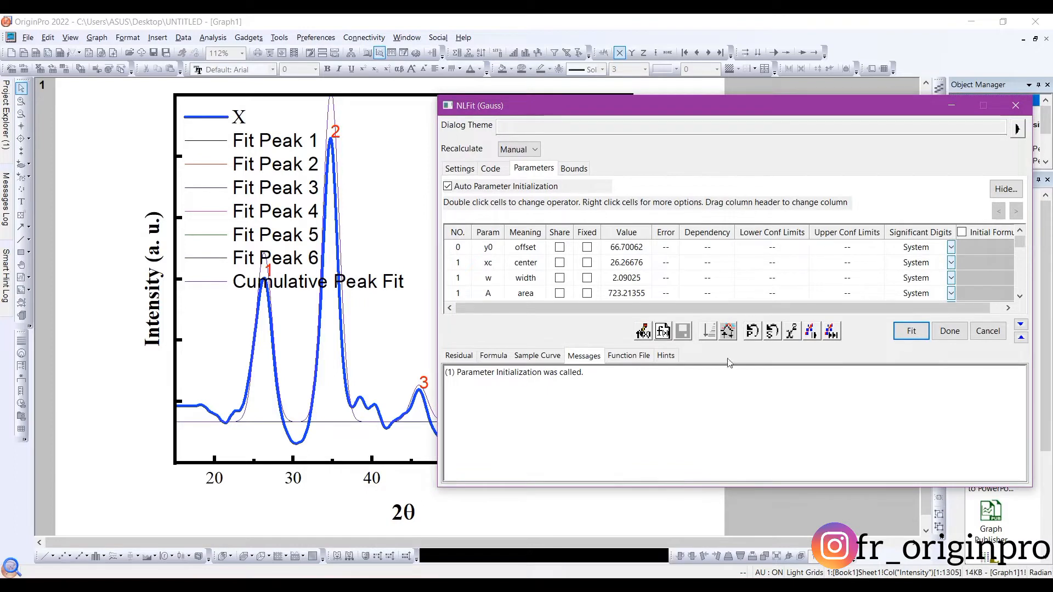
pyautogui.click(832, 331)
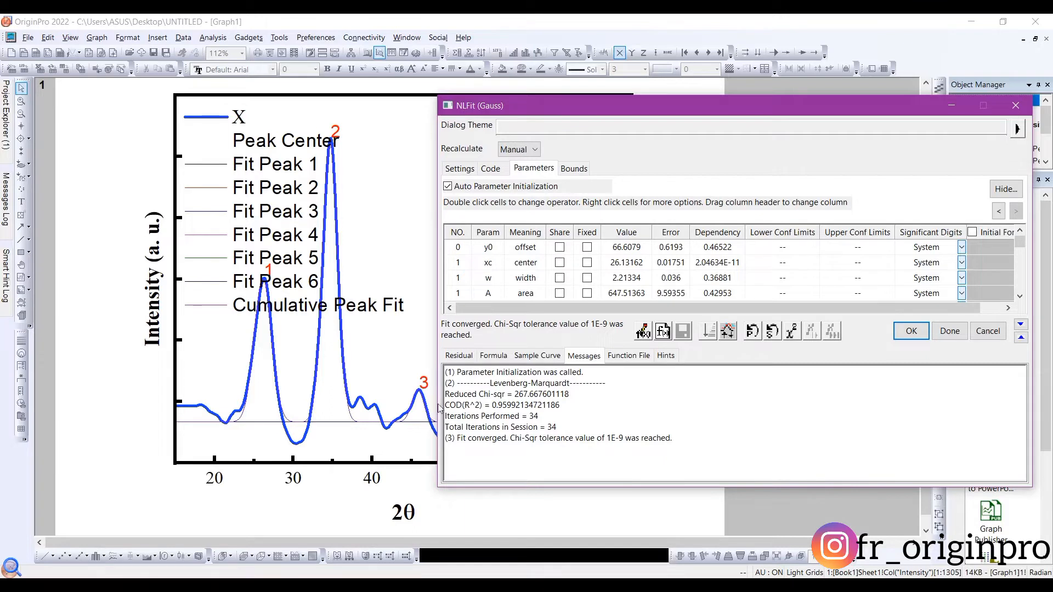
pyautogui.moveTo(446, 405); pyautogui.dragTo(564, 403)
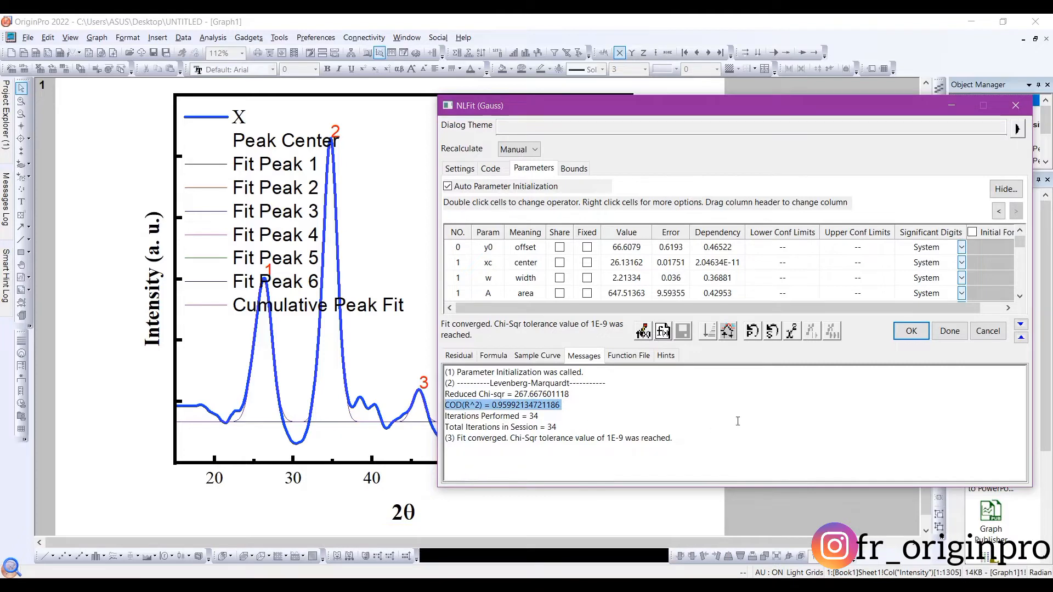
pyautogui.click(949, 332)
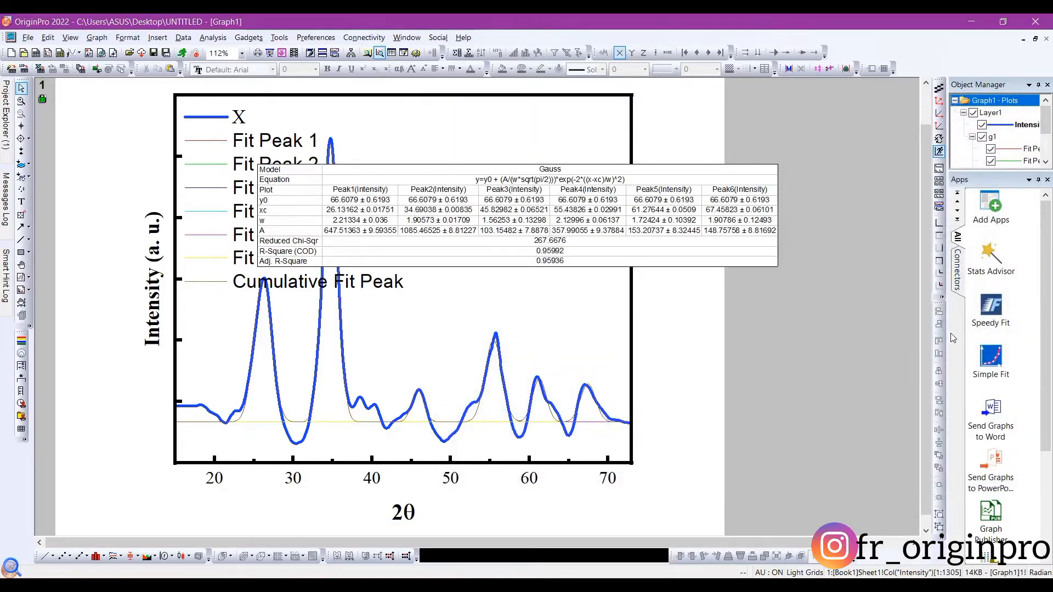
# Step: Shift the fit results table away from the legend and stretch it to about twice its height
pyautogui.click(445, 187)
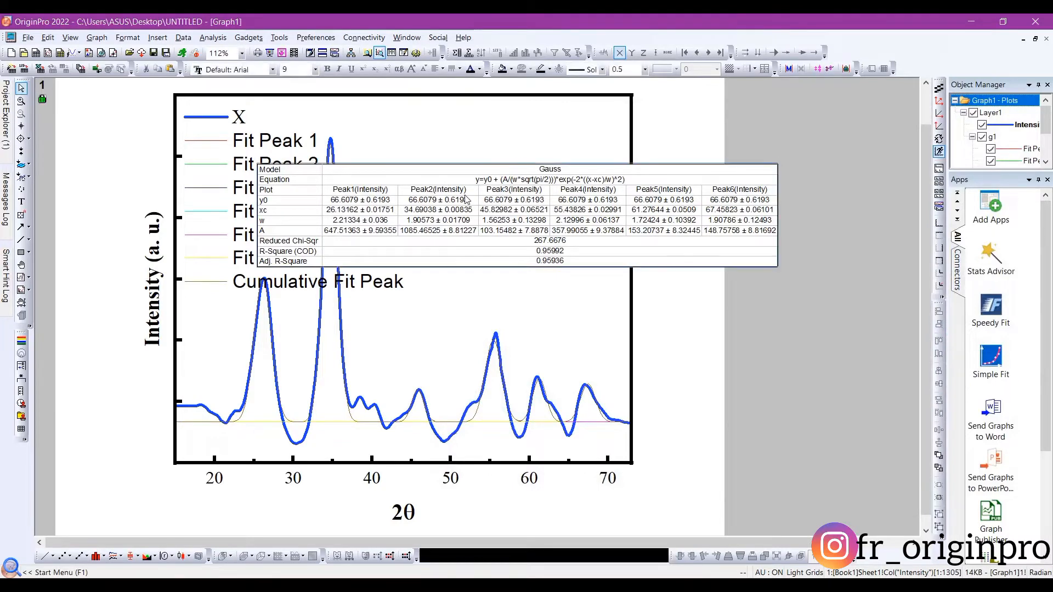
pyautogui.moveTo(538, 182); pyautogui.dragTo(635, 158)
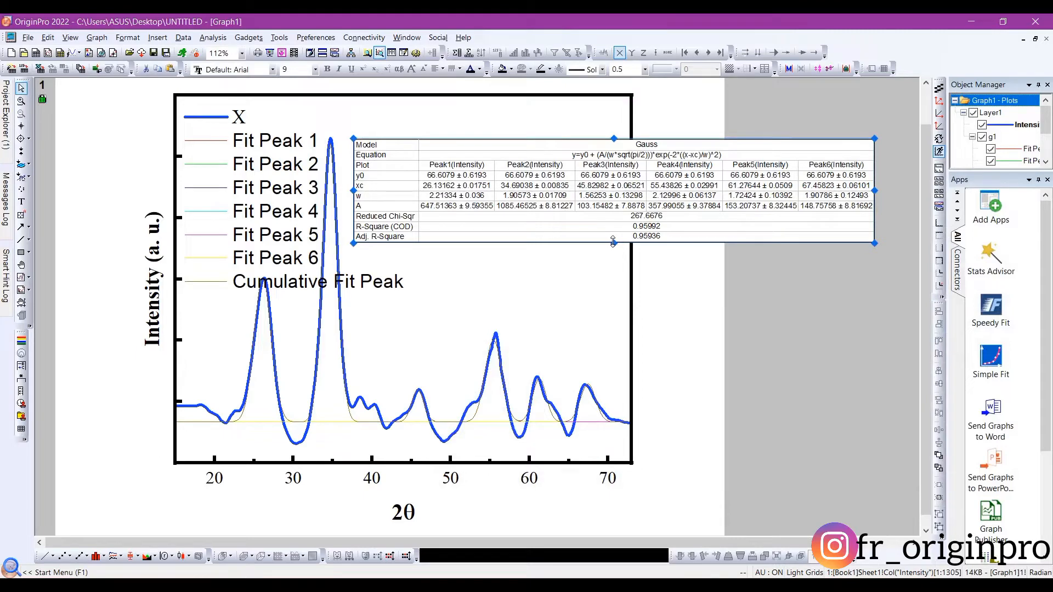
pyautogui.moveTo(613, 241); pyautogui.dragTo(610, 355)
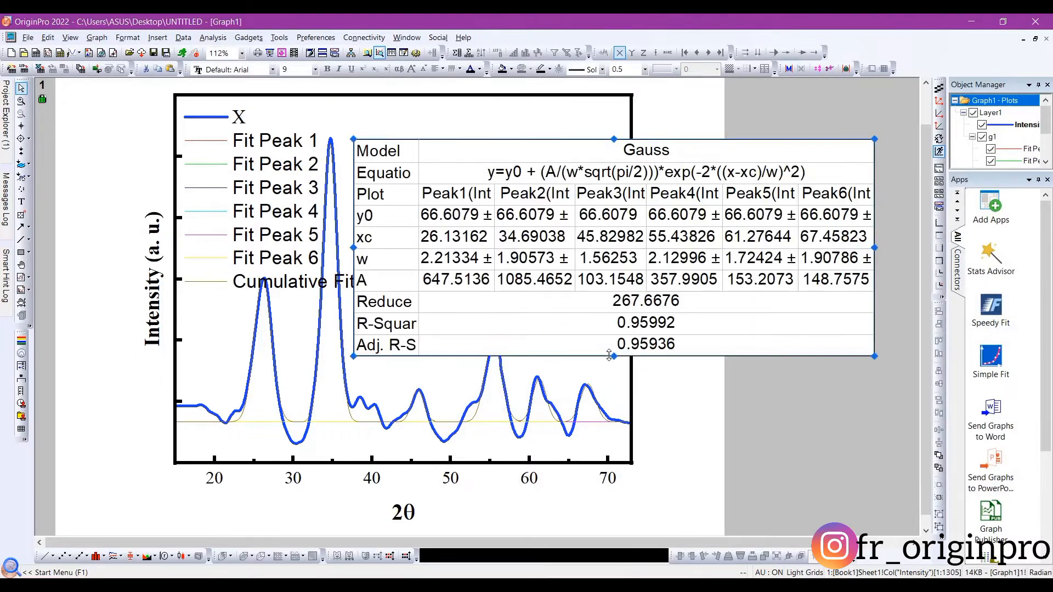
# Step: Set the font of all fit peak entries in the graph legend to Times New Roman and reduce their text size
pyautogui.doubleClick(291, 262)
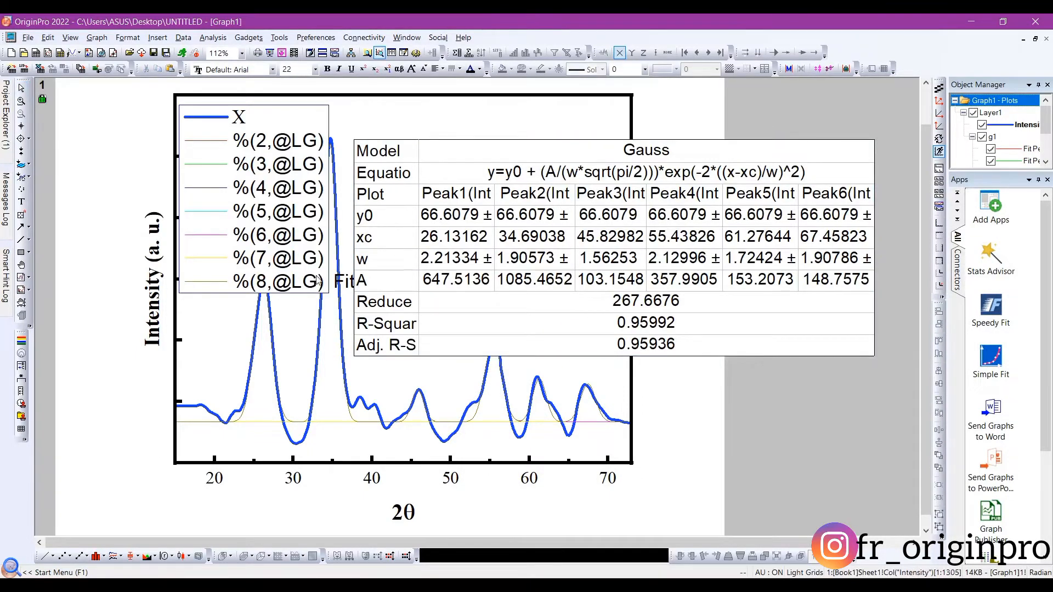
pyautogui.moveTo(321, 282); pyautogui.dragTo(178, 111)
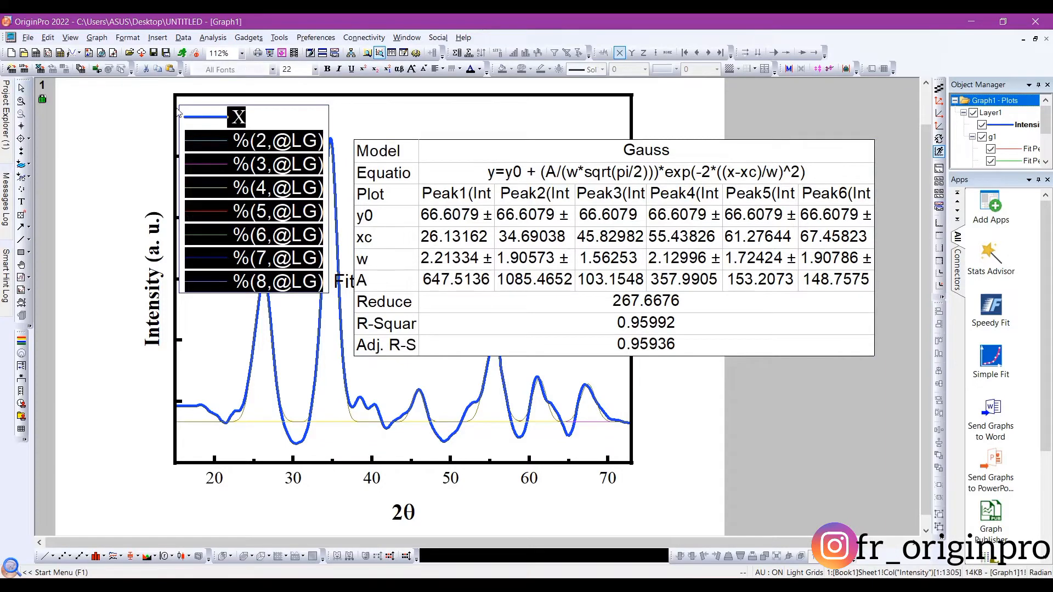
pyautogui.click(234, 193)
pyautogui.moveTo(324, 293); pyautogui.dragTo(178, 138)
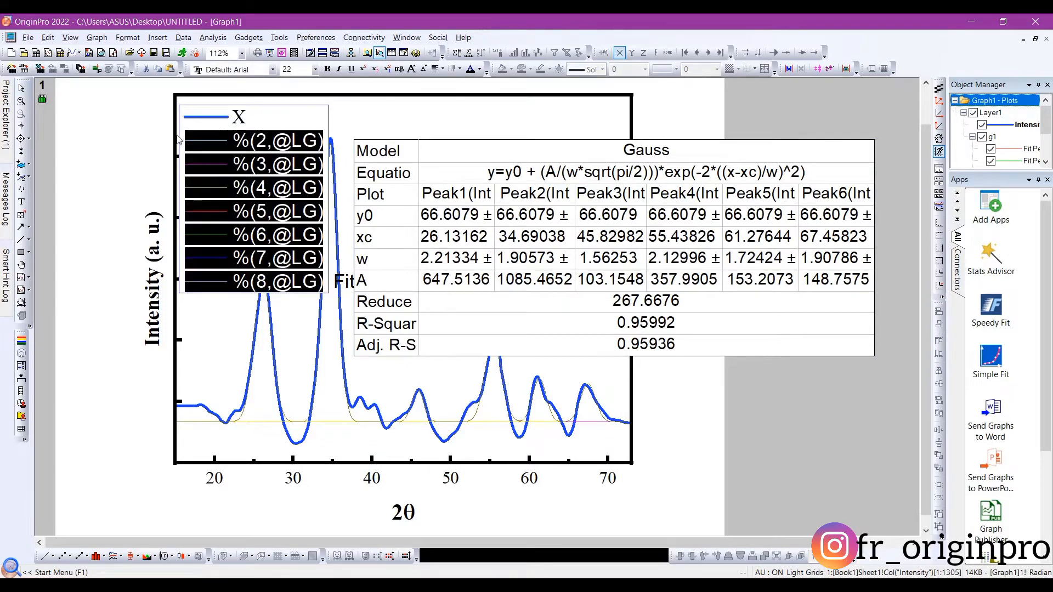
pyautogui.click(271, 69)
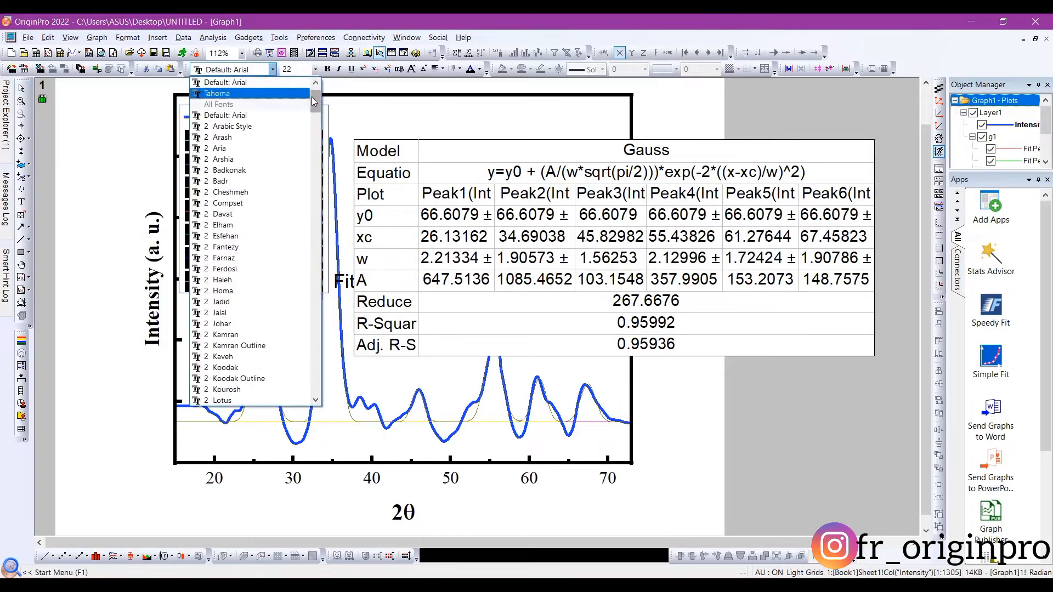
pyautogui.click(315, 84)
pyautogui.click(259, 93)
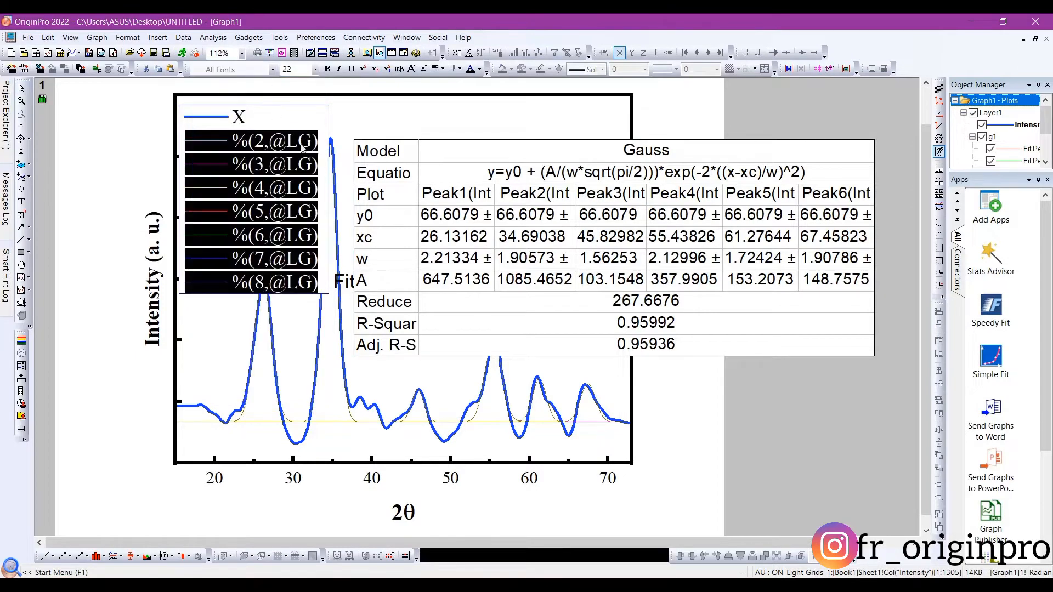
pyautogui.click(315, 69)
pyautogui.click(295, 126)
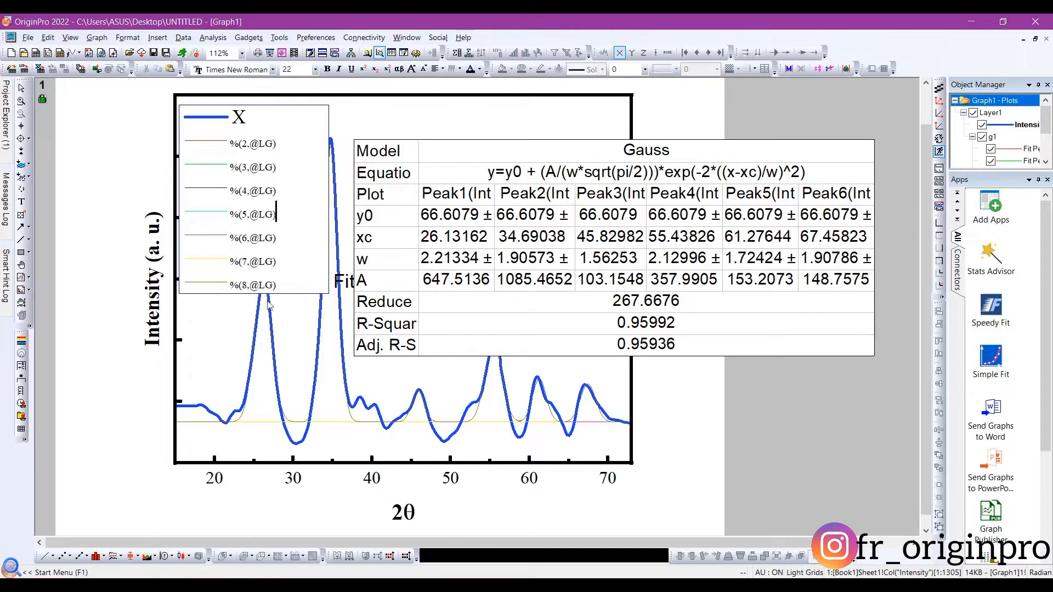
pyautogui.click(231, 316)
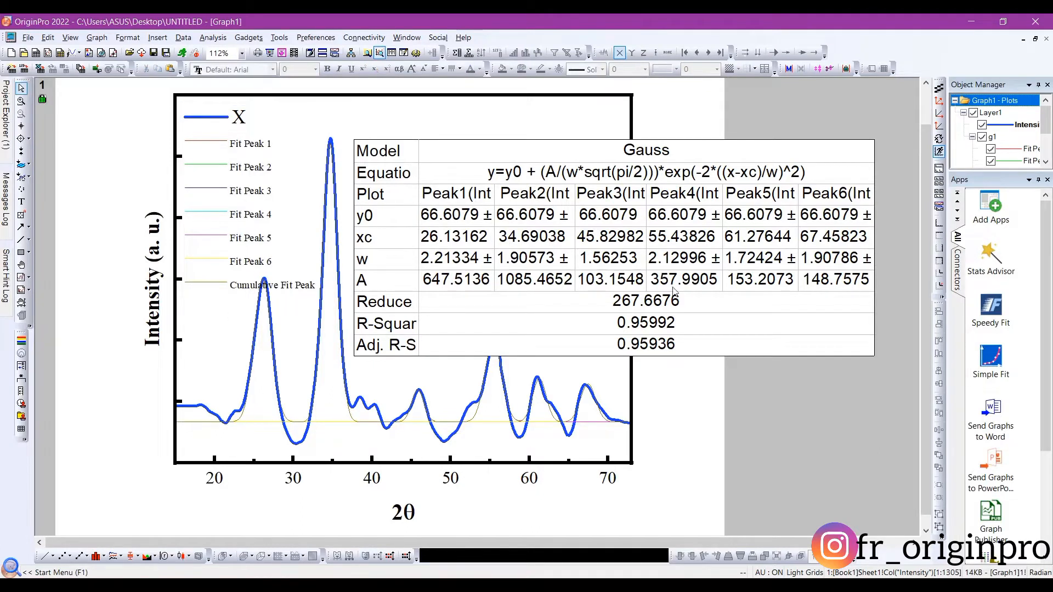
# Step: Open the fit results table for editing and fill the xc label cell with light pink
pyautogui.click(562, 199)
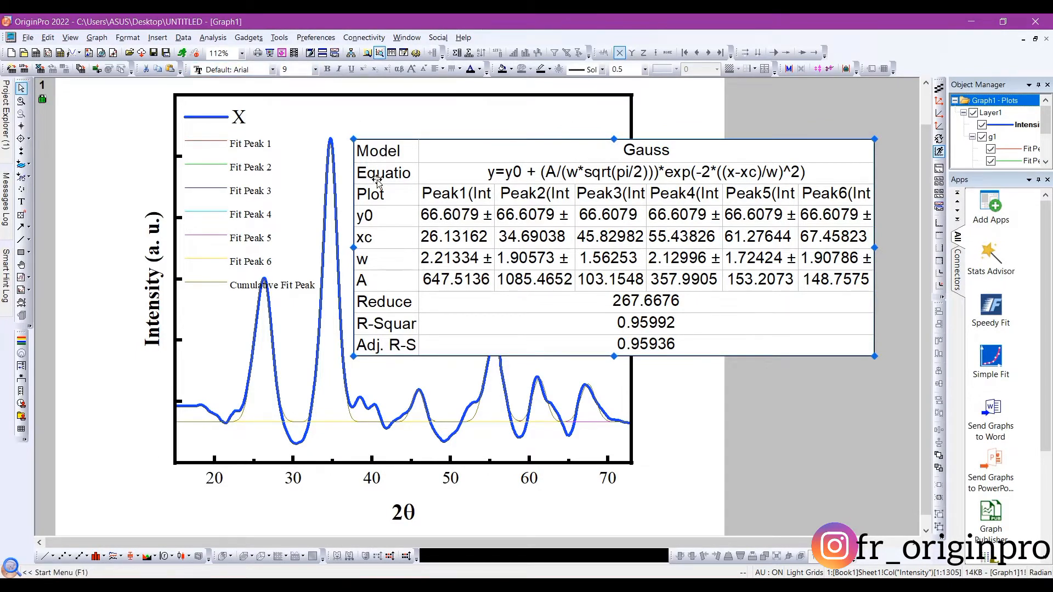
pyautogui.doubleClick(370, 242)
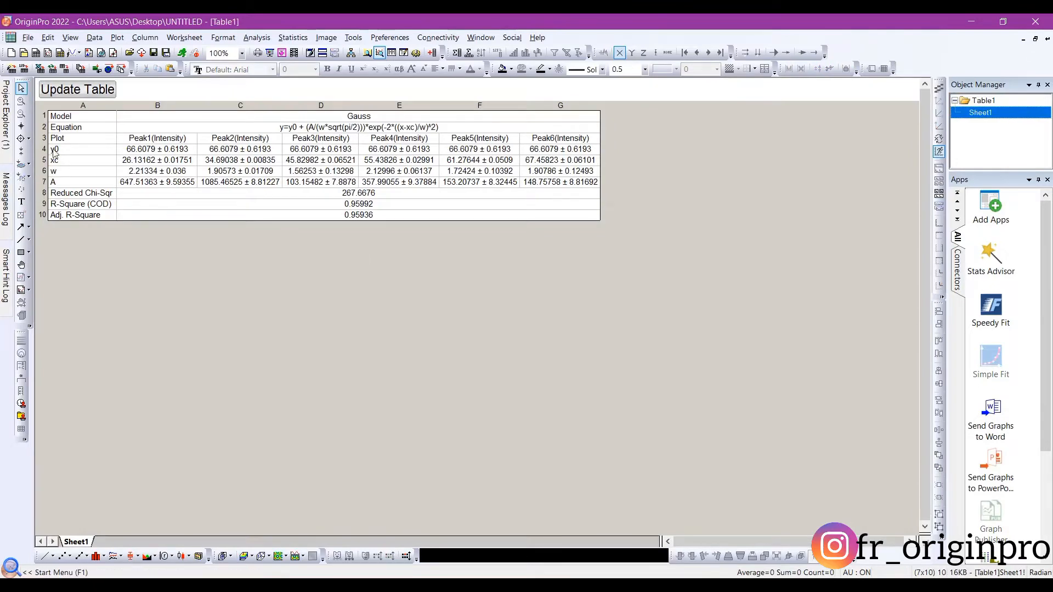
pyautogui.scroll(5, 60, 157)
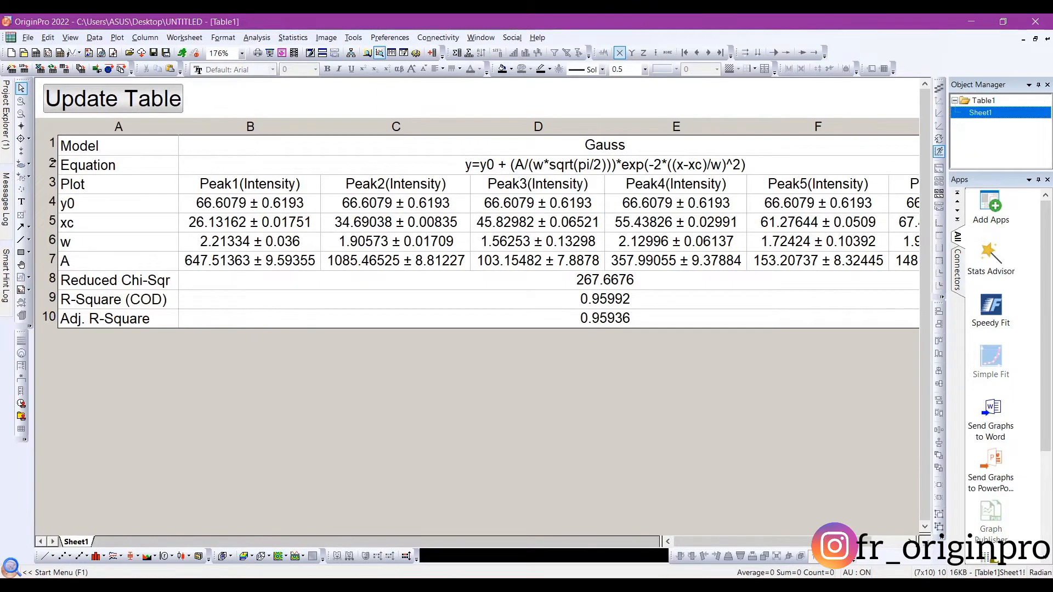
pyautogui.click(83, 222)
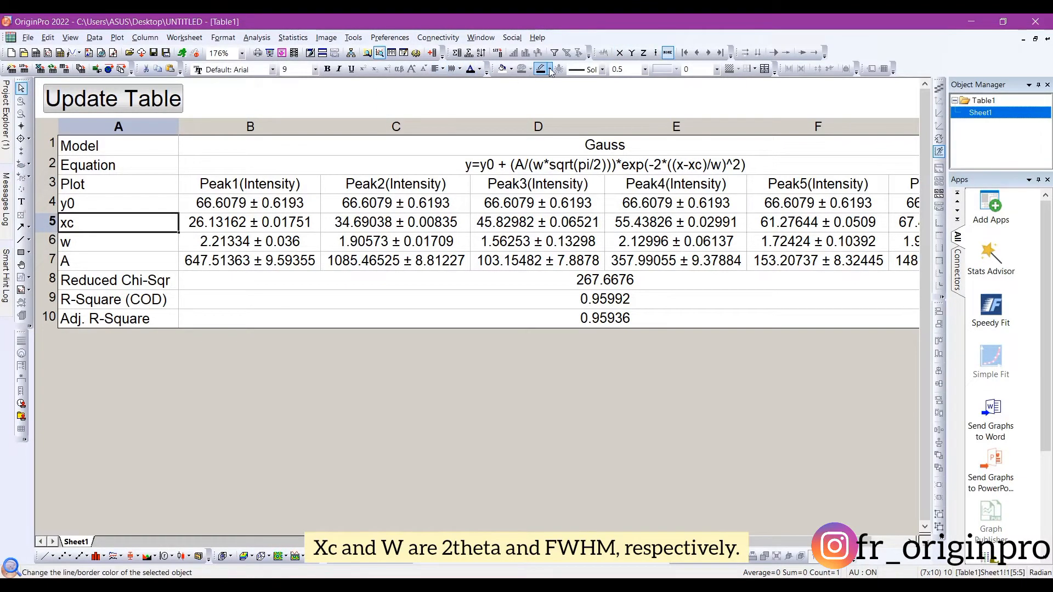
pyautogui.click(510, 69)
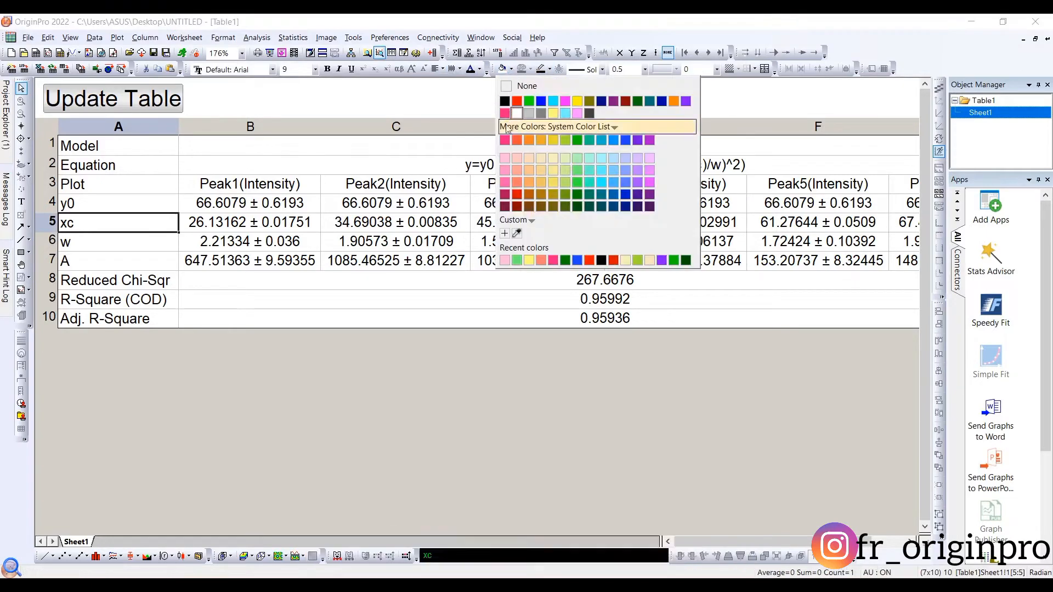
pyautogui.click(505, 171)
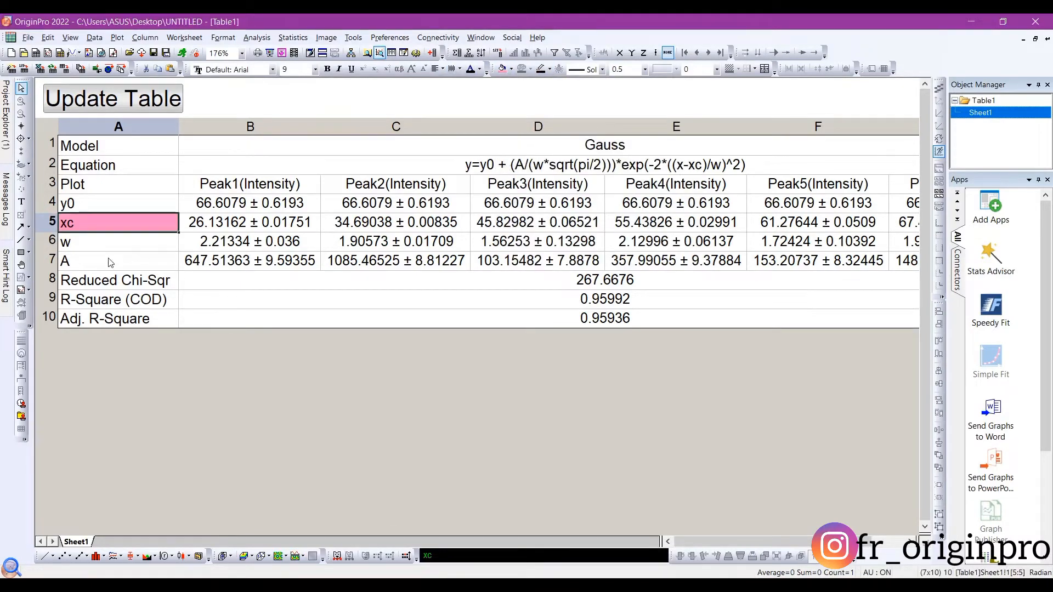
# Step: Examine the w, A and Adj. R-Square rows of the fit results table
pyautogui.click(96, 245)
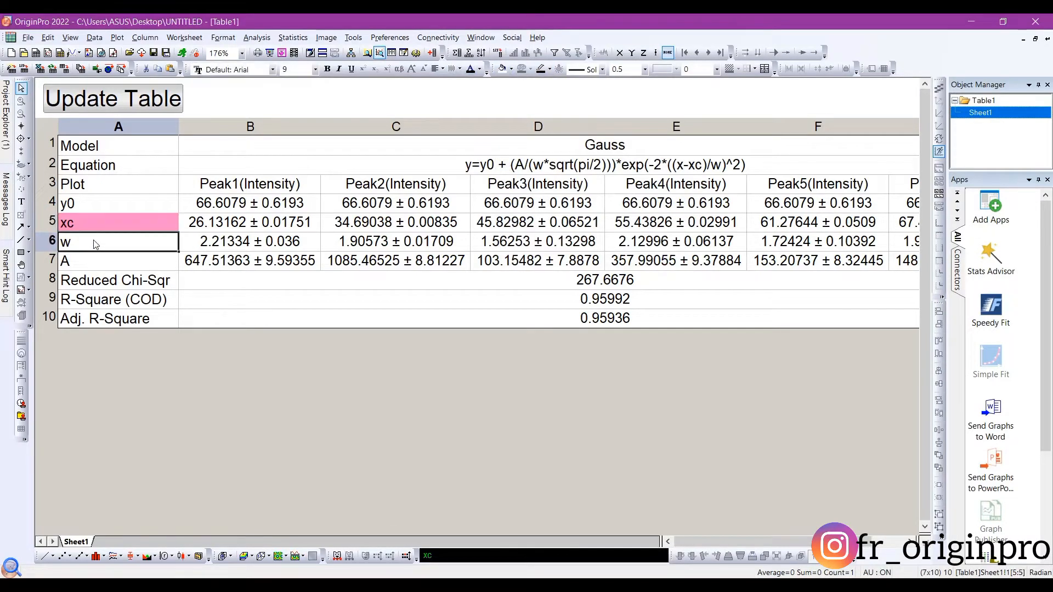
pyautogui.click(90, 266)
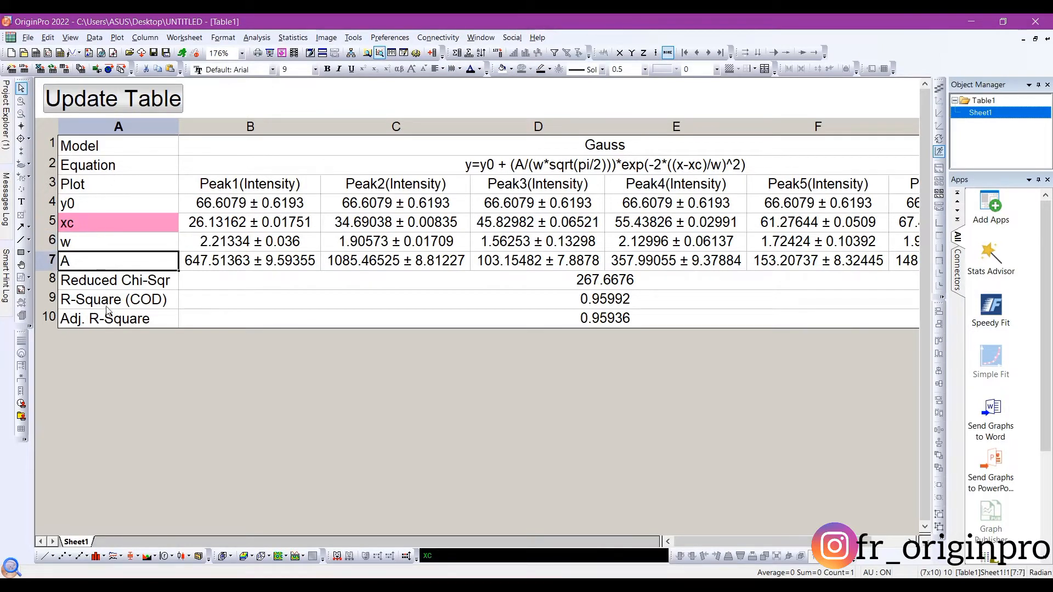
pyautogui.click(95, 319)
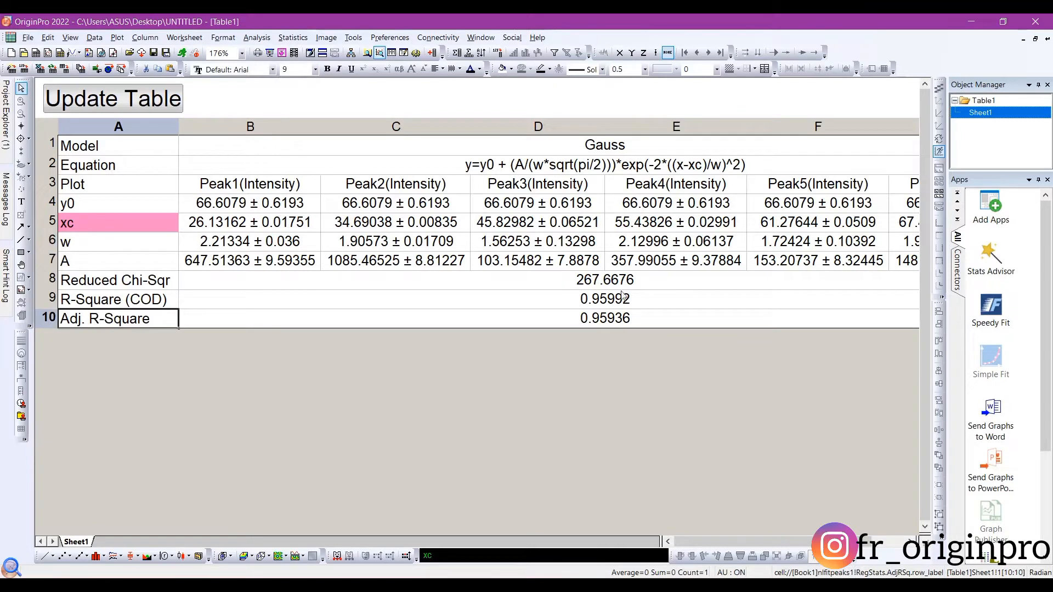
# Step: Update the fit results table and close its window to return to the graph
pyautogui.click(168, 99)
pyautogui.scroll(-6, 753, 177)
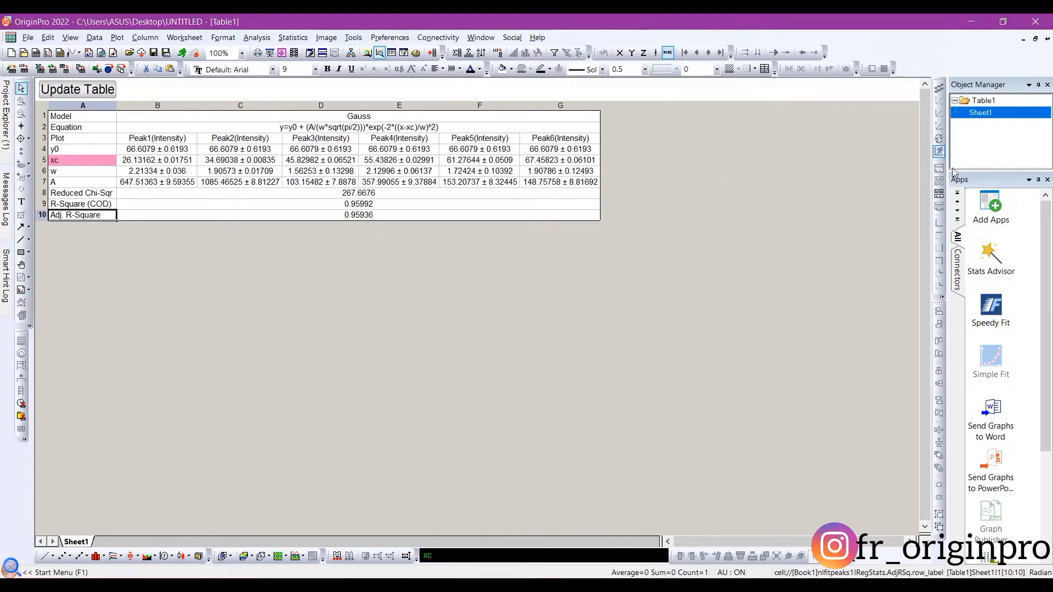
pyautogui.click(1047, 39)
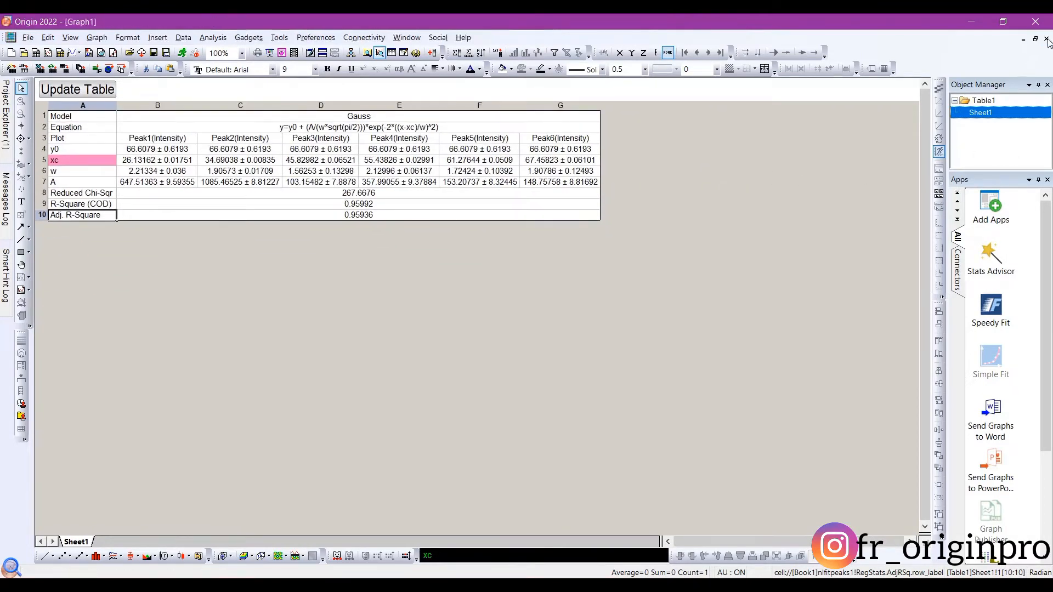
# Step: Shrink the fit results table on the graph and move it to the plot's upper-right corner so all six peak columns show
pyautogui.click(669, 253)
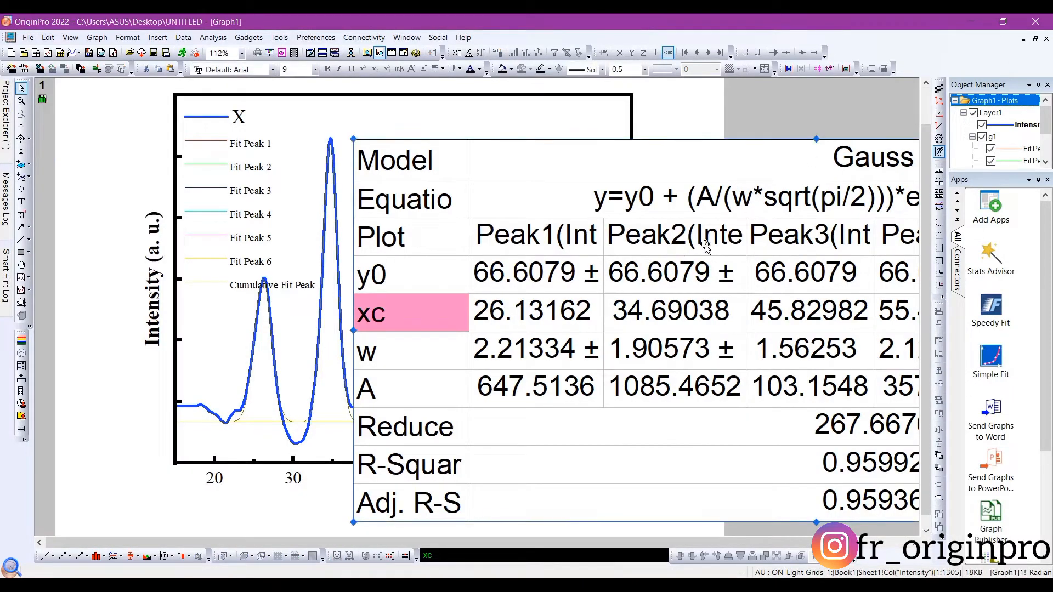
pyautogui.moveTo(352, 135); pyautogui.dragTo(711, 263)
pyautogui.moveTo(814, 338); pyautogui.dragTo(491, 162)
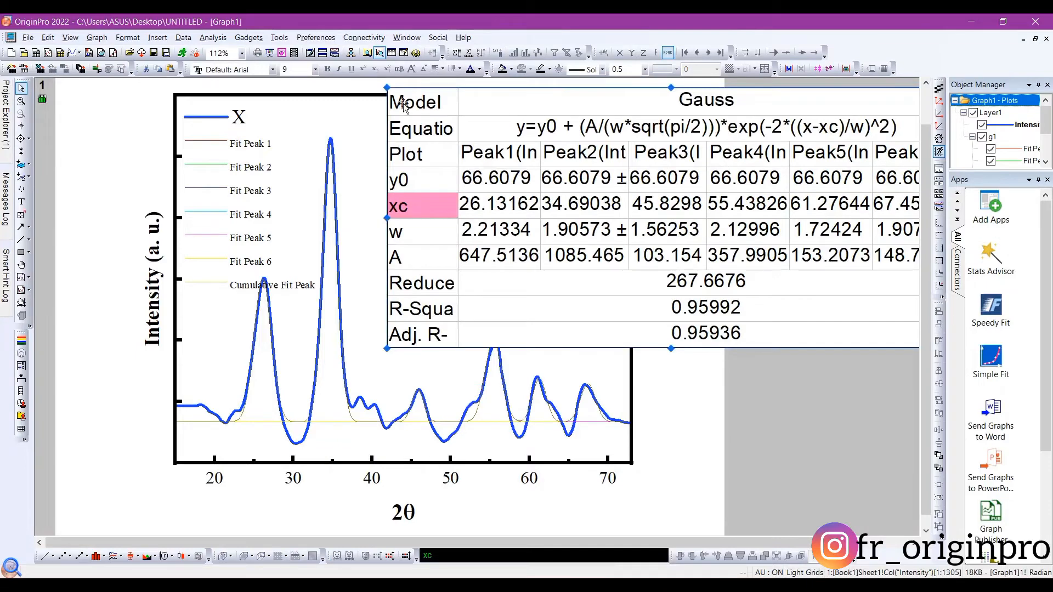
pyautogui.moveTo(395, 87); pyautogui.dragTo(617, 159)
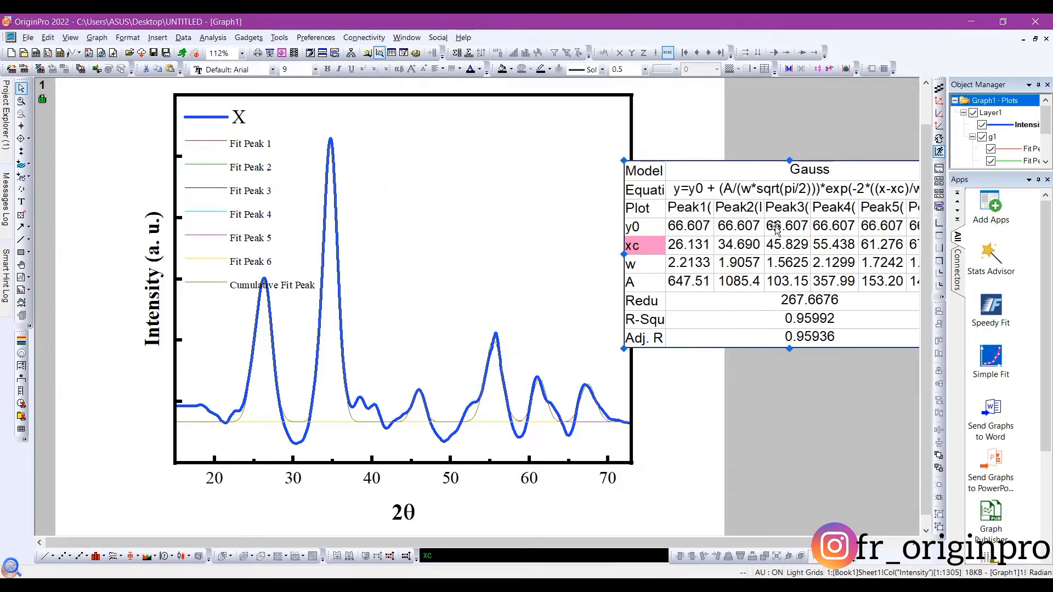
pyautogui.moveTo(768, 225); pyautogui.dragTo(551, 179)
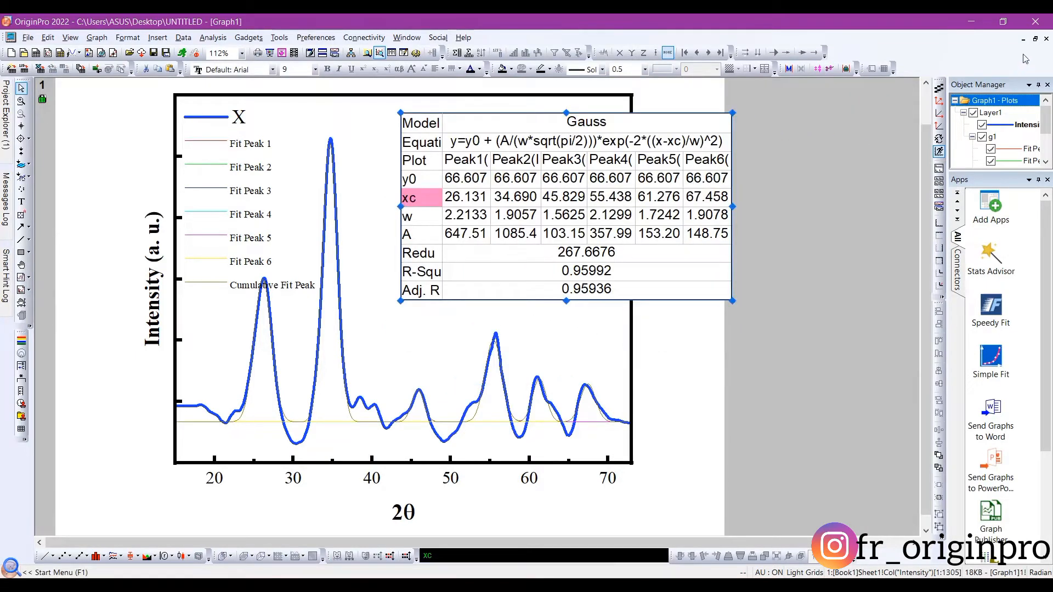
# Step: Restore the graph window, maximize Book1 and enlarge the Gauss fit report on its nlfitpeaks1 sheet
pyautogui.click(1035, 39)
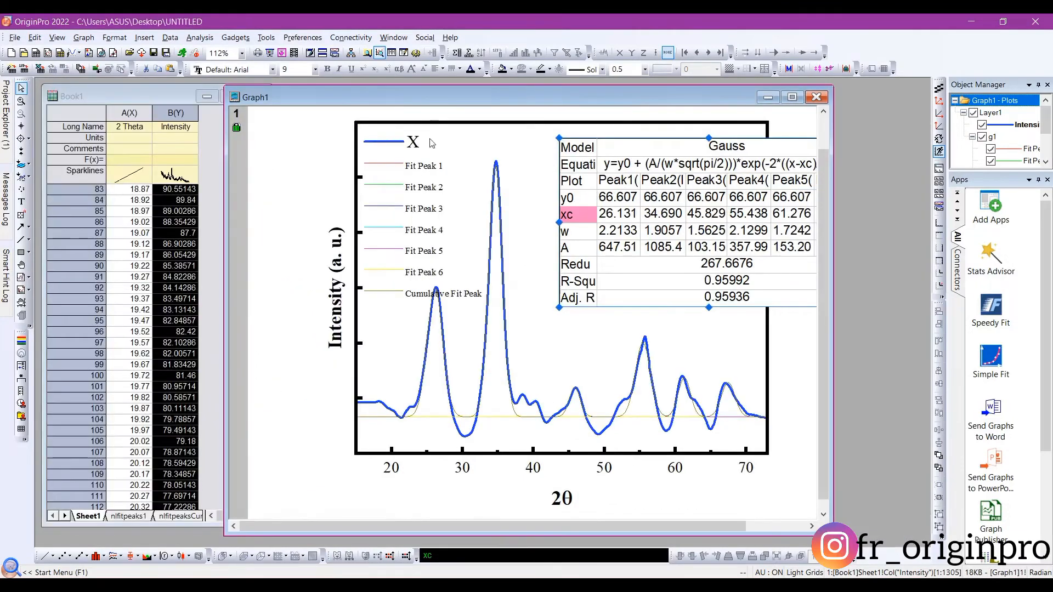
pyautogui.moveTo(431, 97); pyautogui.dragTo(505, 101)
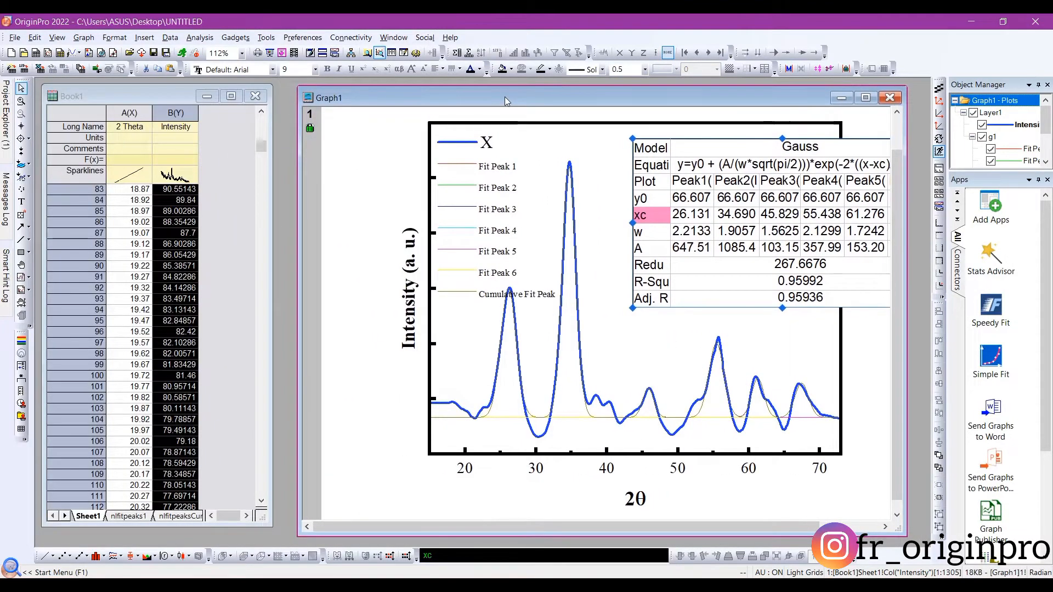
pyautogui.click(230, 97)
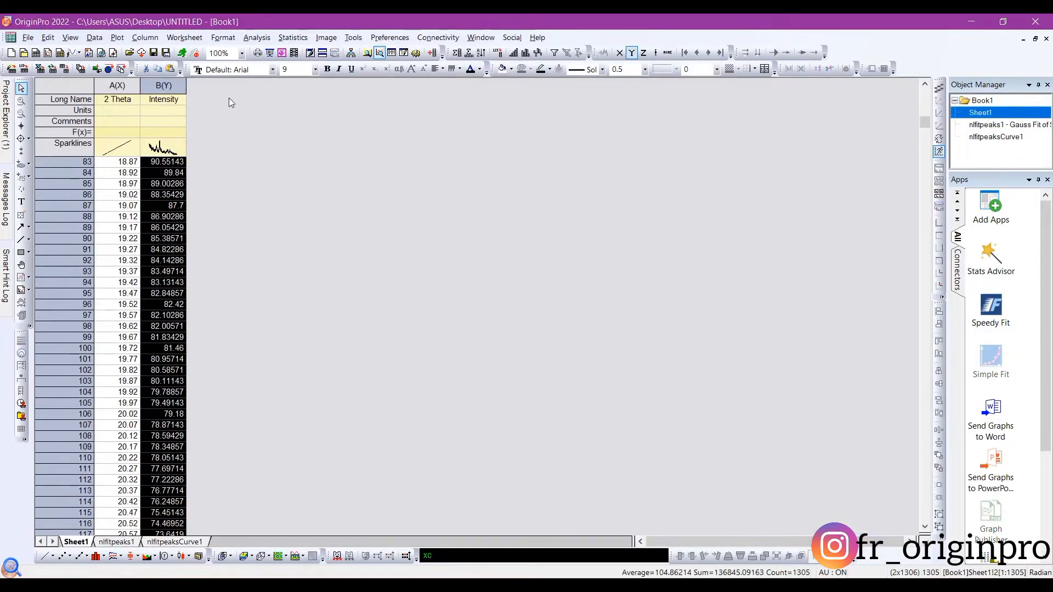
pyautogui.click(114, 542)
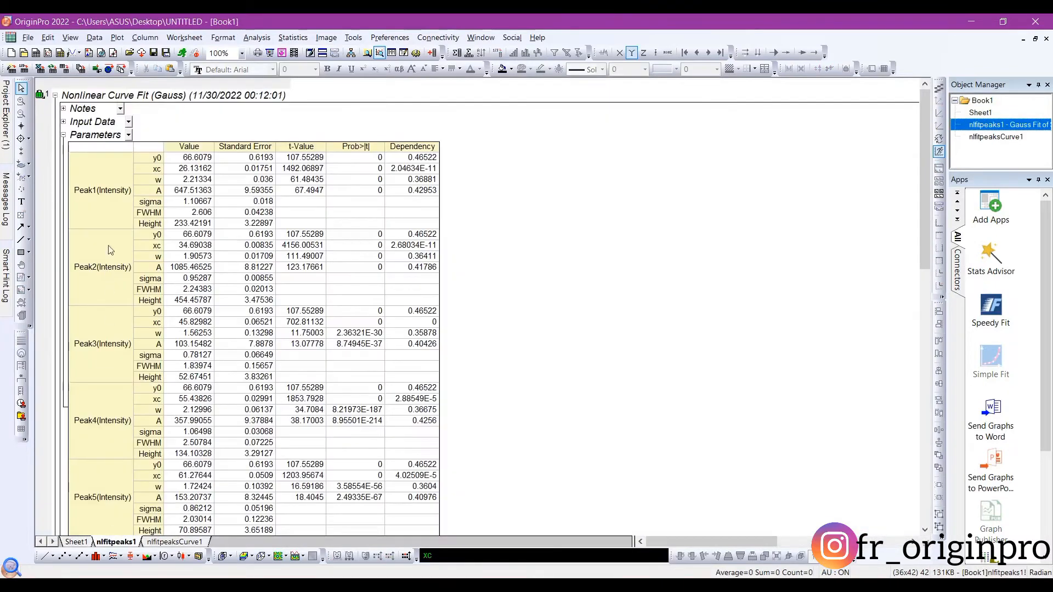
pyautogui.keyDown('ctrl'); pyautogui.scroll(5, 101, 175); pyautogui.keyUp('ctrl')
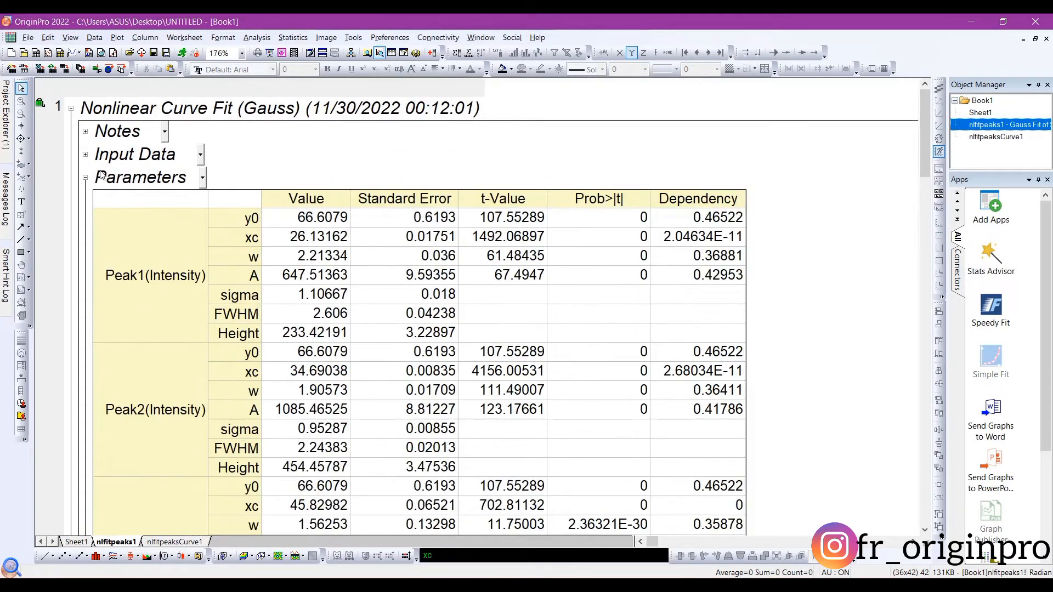
pyautogui.keyDown('ctrl'); pyautogui.scroll(1, 101, 175); pyautogui.keyUp('ctrl')
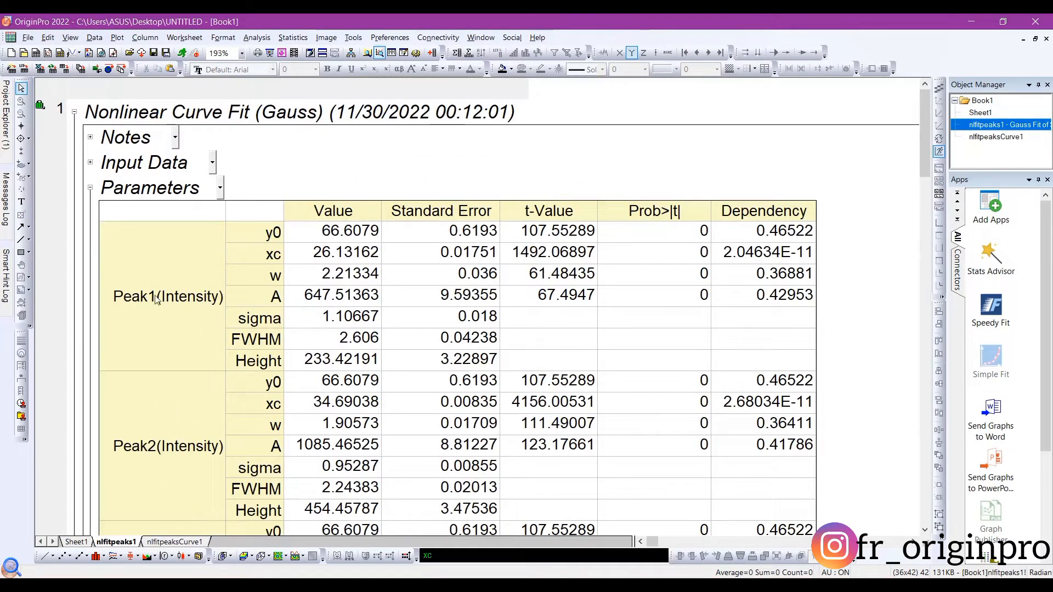
# Step: In the Parameters table, fill Peak1's xc label cell with light pink and its FWHM label cell with green
pyautogui.click(186, 270)
pyautogui.click(257, 347)
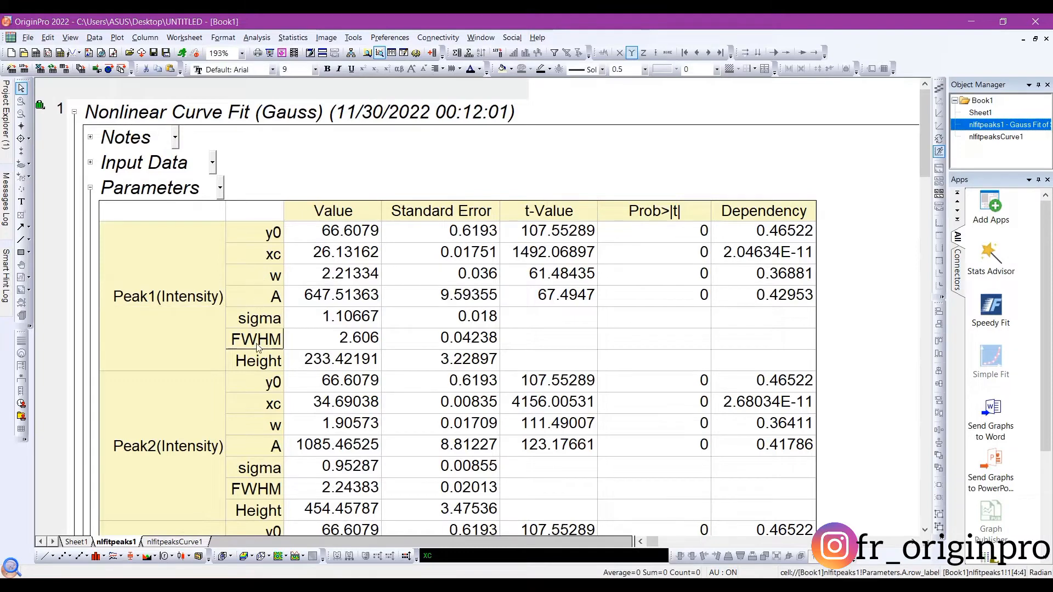
pyautogui.click(277, 261)
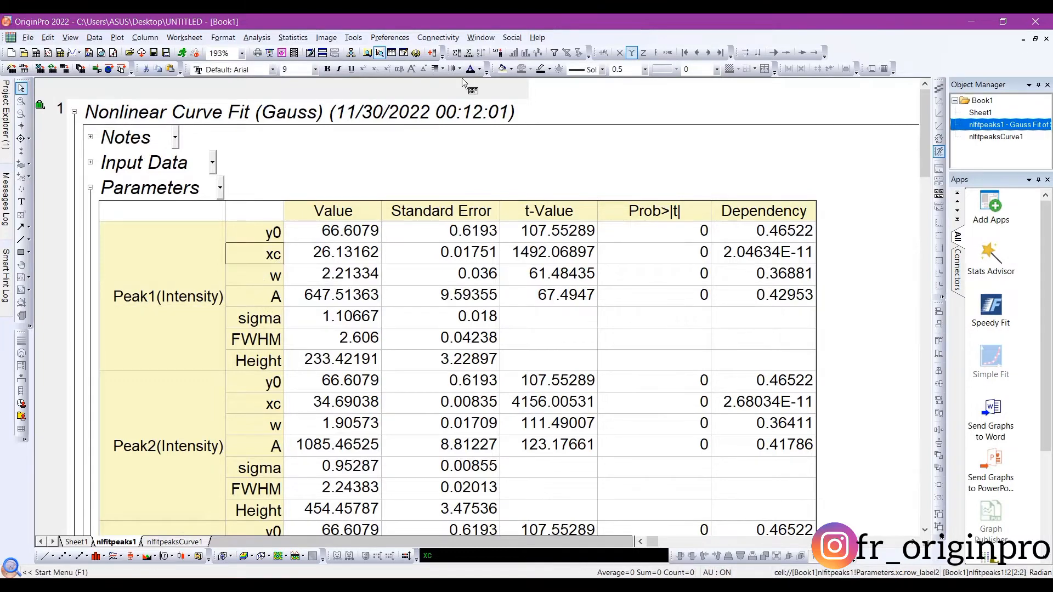
pyautogui.click(510, 69)
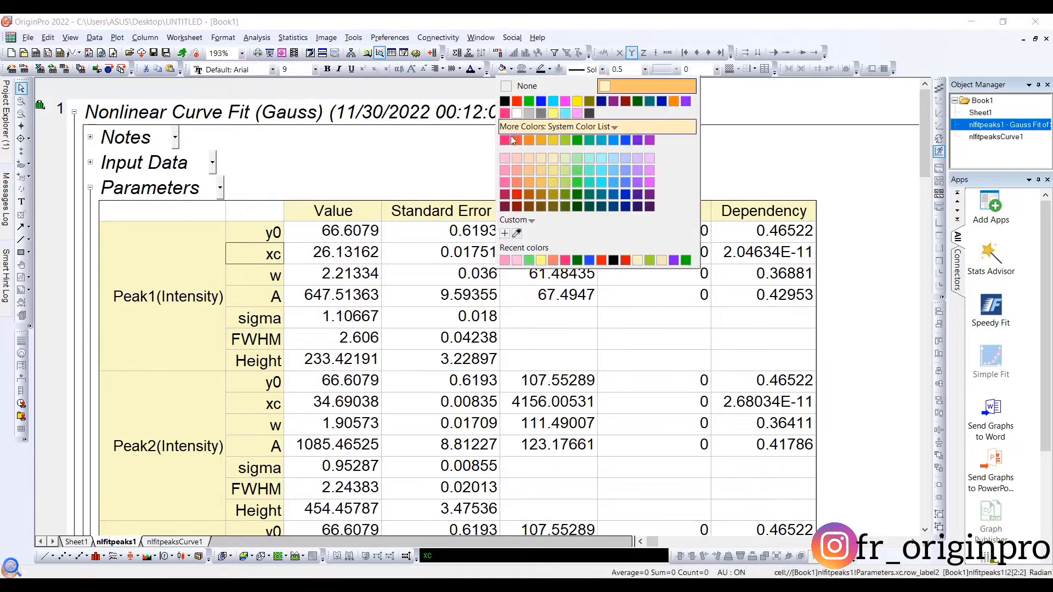
pyautogui.click(504, 158)
pyautogui.click(260, 342)
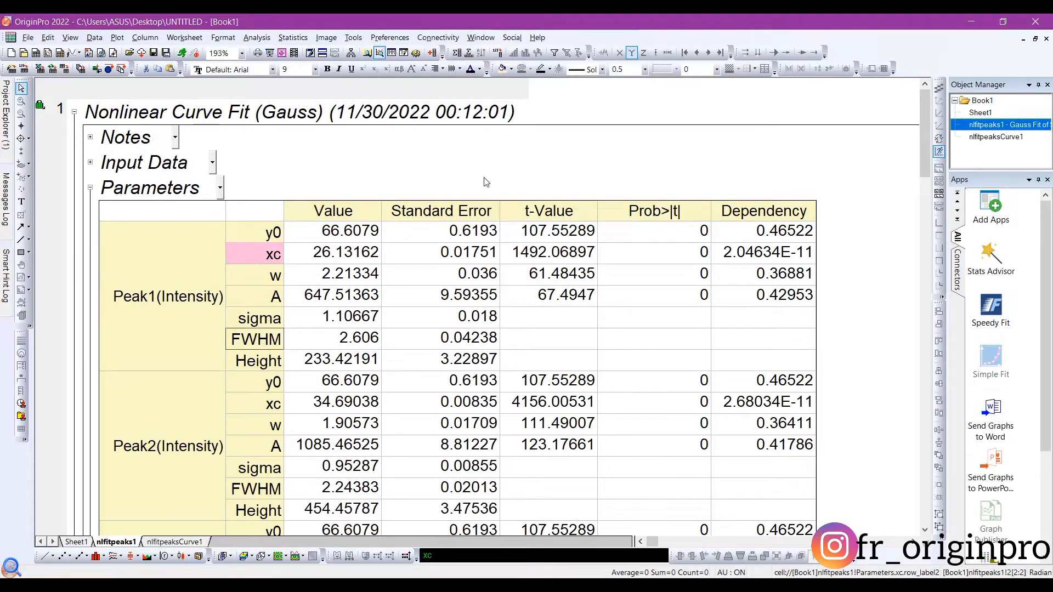
pyautogui.click(511, 70)
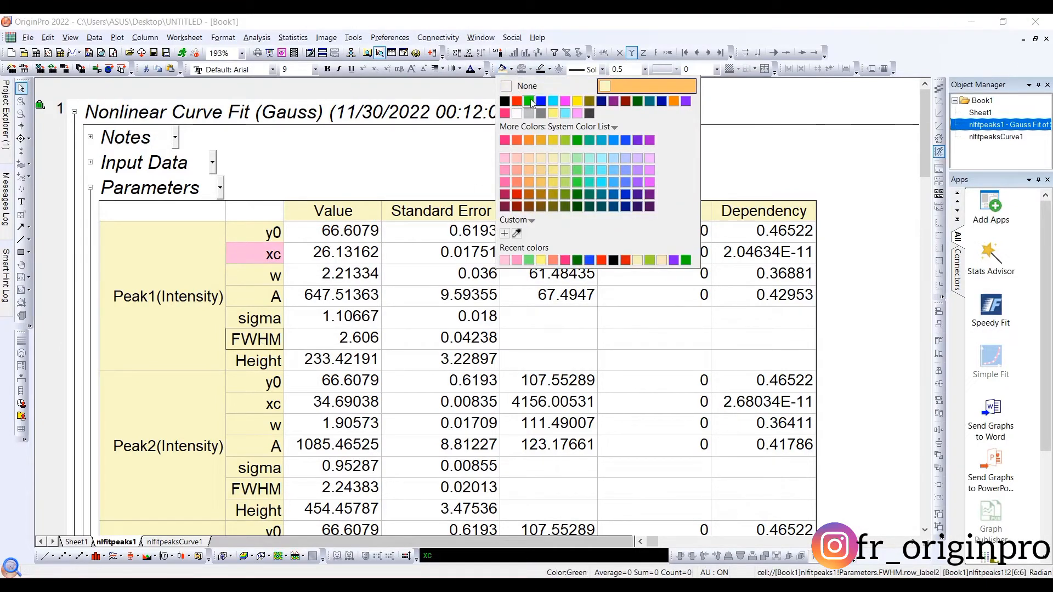
pyautogui.click(555, 183)
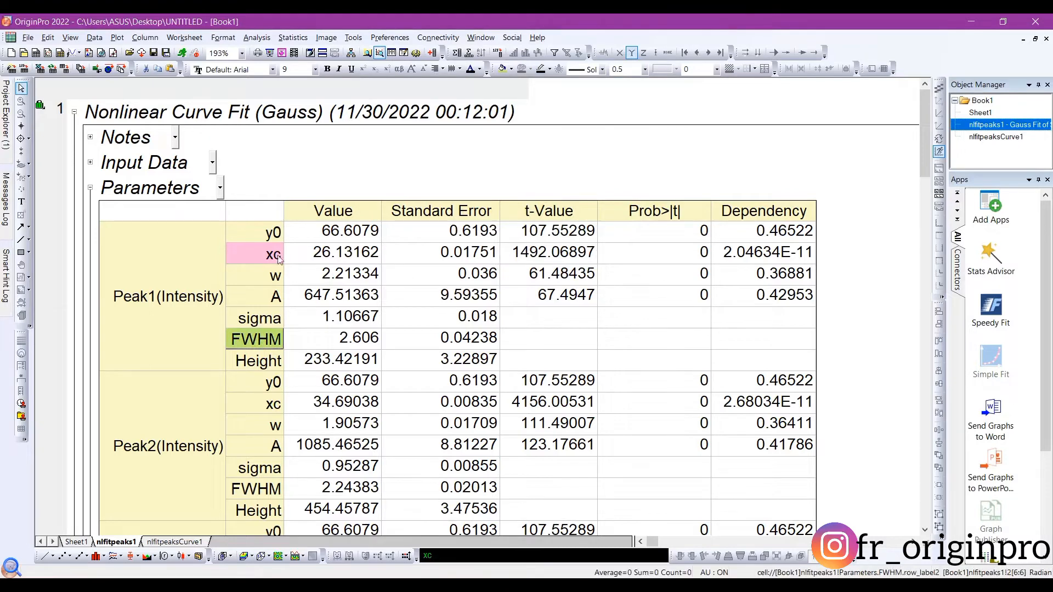
# Step: Copy the xc values of all six peaks from the fit report's Summary table
pyautogui.click(170, 450)
pyautogui.click(255, 404)
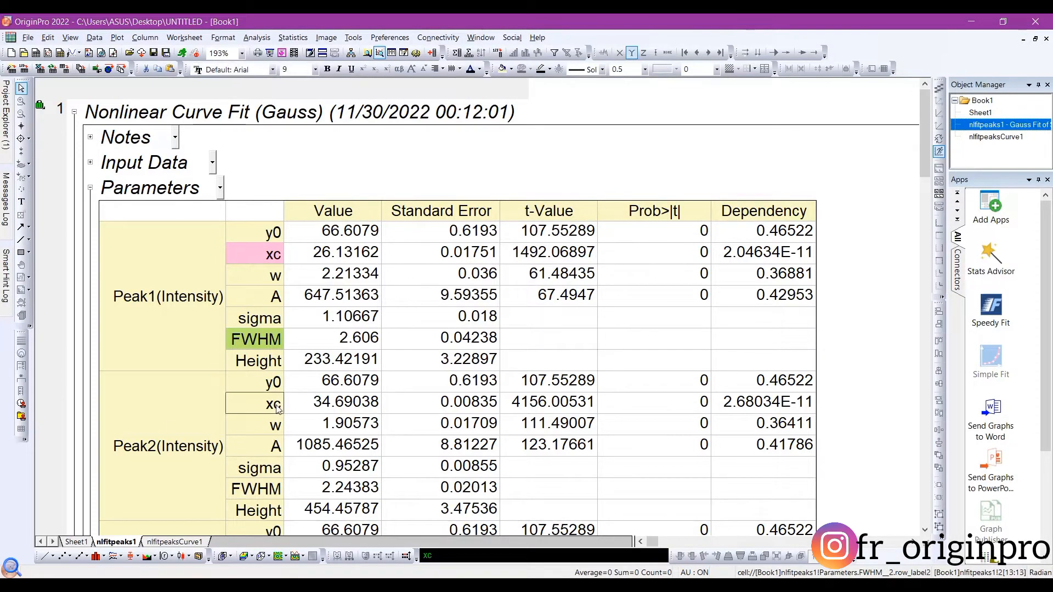
pyautogui.moveTo(921, 149); pyautogui.dragTo(898, 417)
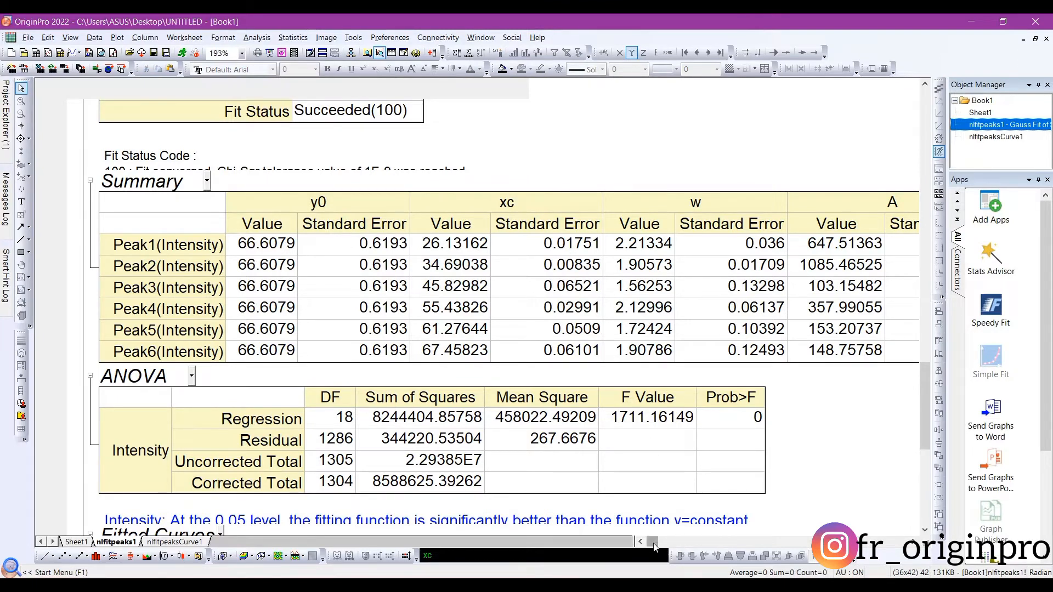
pyautogui.click(766, 544)
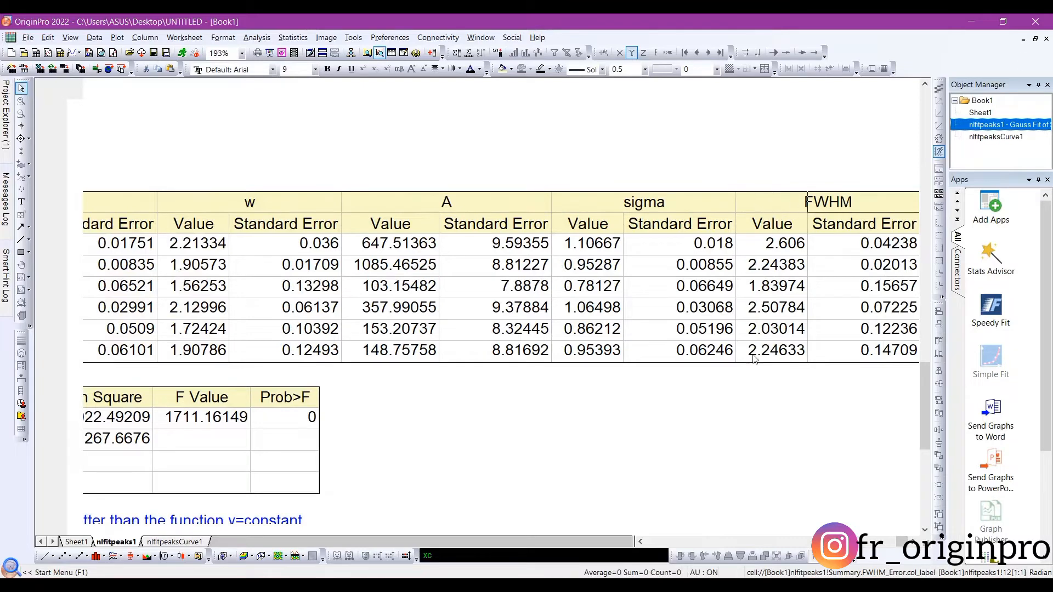
pyautogui.moveTo(902, 542); pyautogui.dragTo(655, 542)
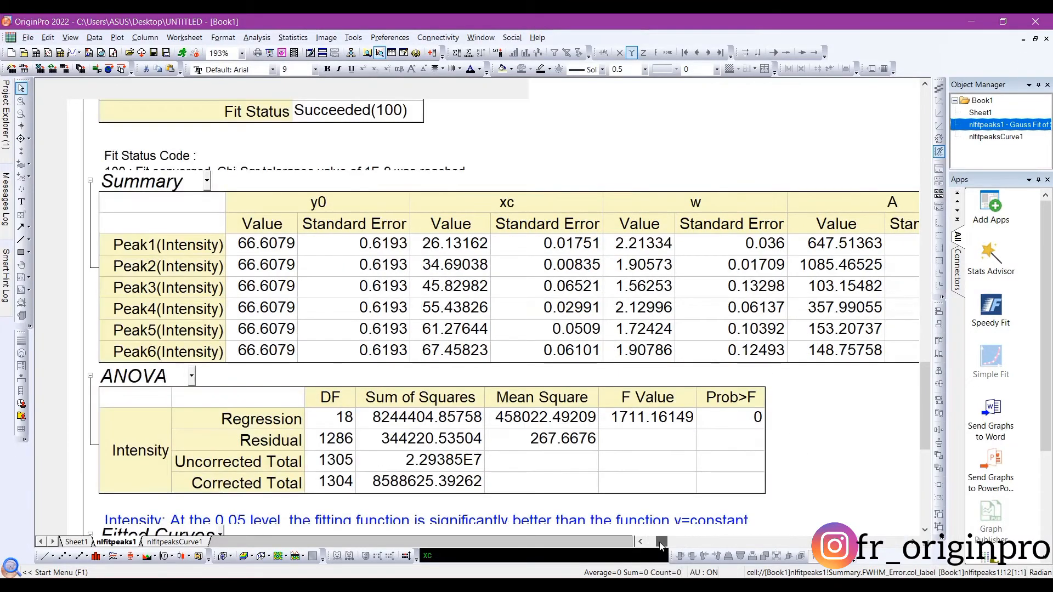
pyautogui.click(450, 244)
pyautogui.moveTo(450, 244); pyautogui.dragTo(453, 351)
pyautogui.rightClick(459, 246)
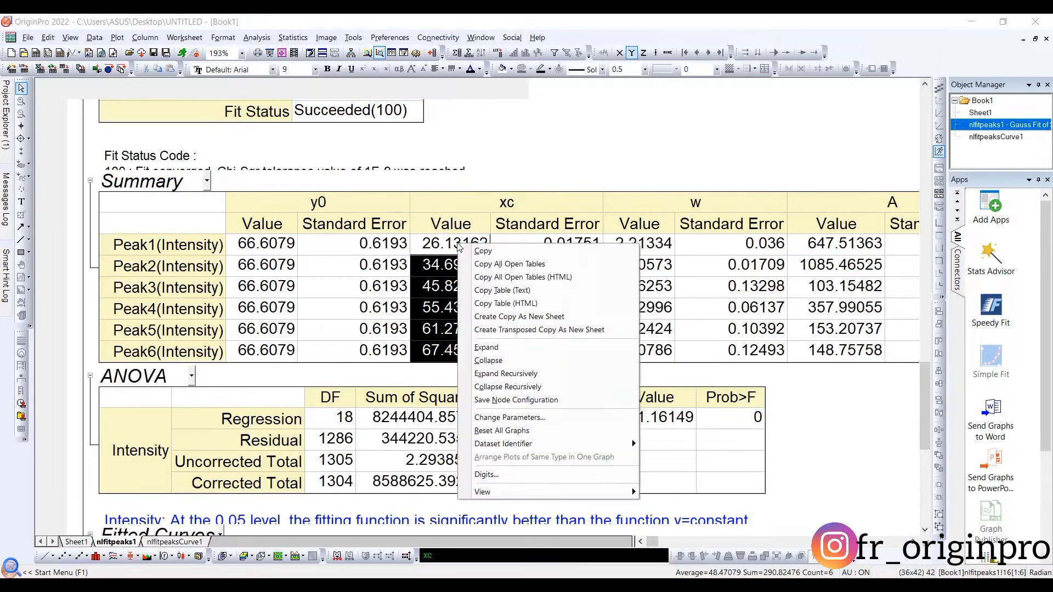
pyautogui.click(482, 251)
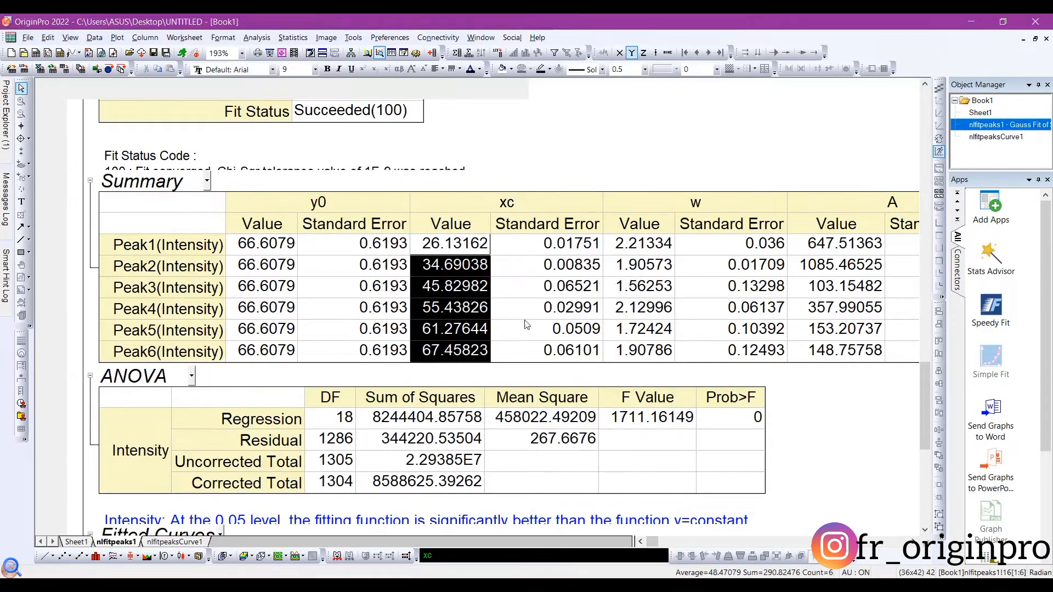
# Step: Switch to the Excel workbook and paste the copied xc values under the peak position (2 Theta) header, starting at B4
pyautogui.click(631, 585)
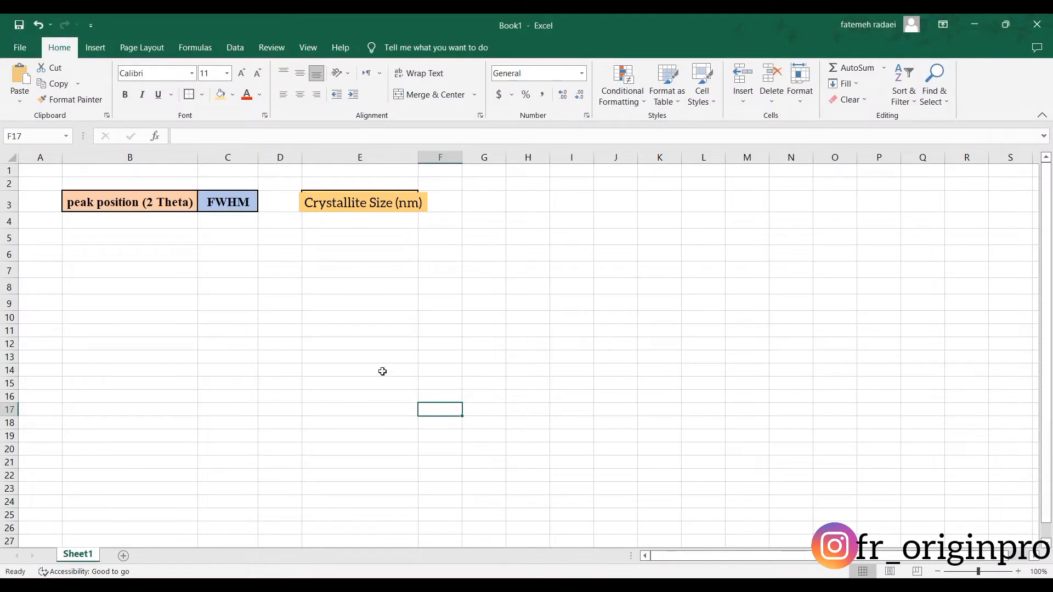
pyautogui.click(116, 219)
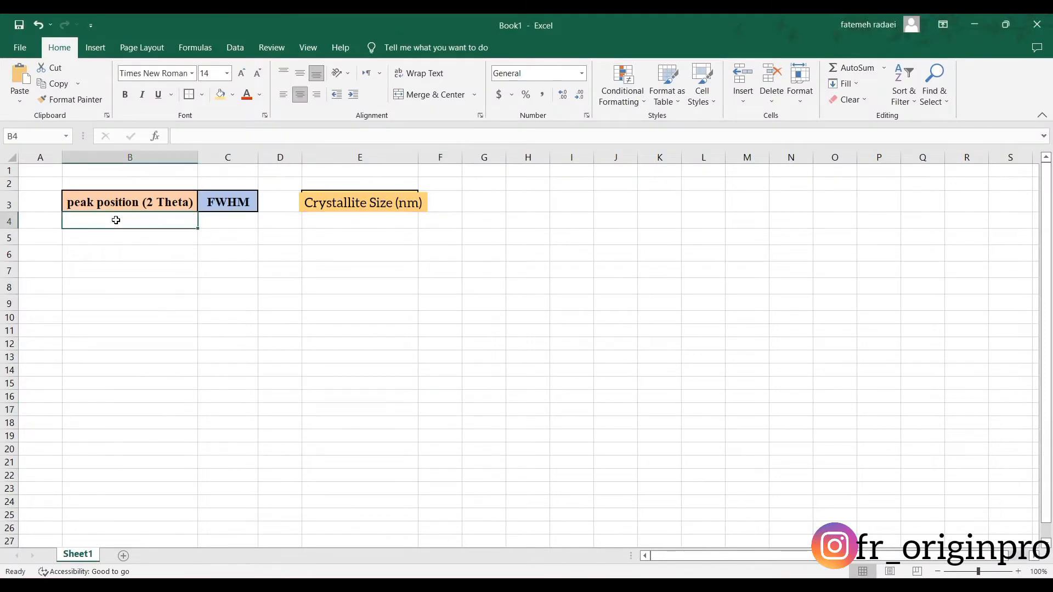
pyautogui.rightClick(116, 220)
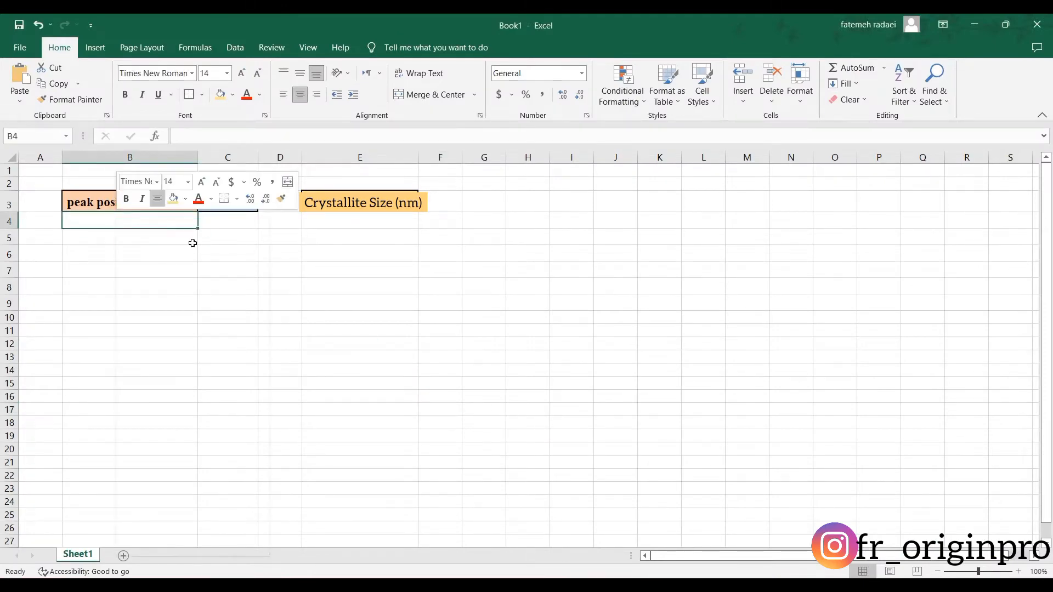
pyautogui.click(143, 301)
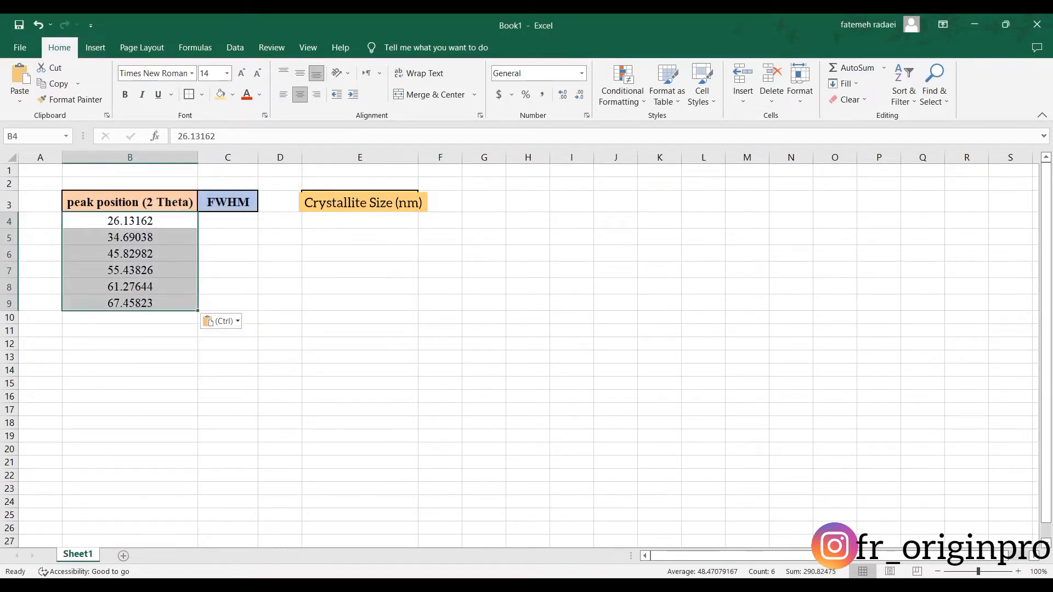
# Step: Return to OriginPro and copy the FWHM values of all six peaks from the Summary table
pyautogui.hotkey('alt', 'Tab')
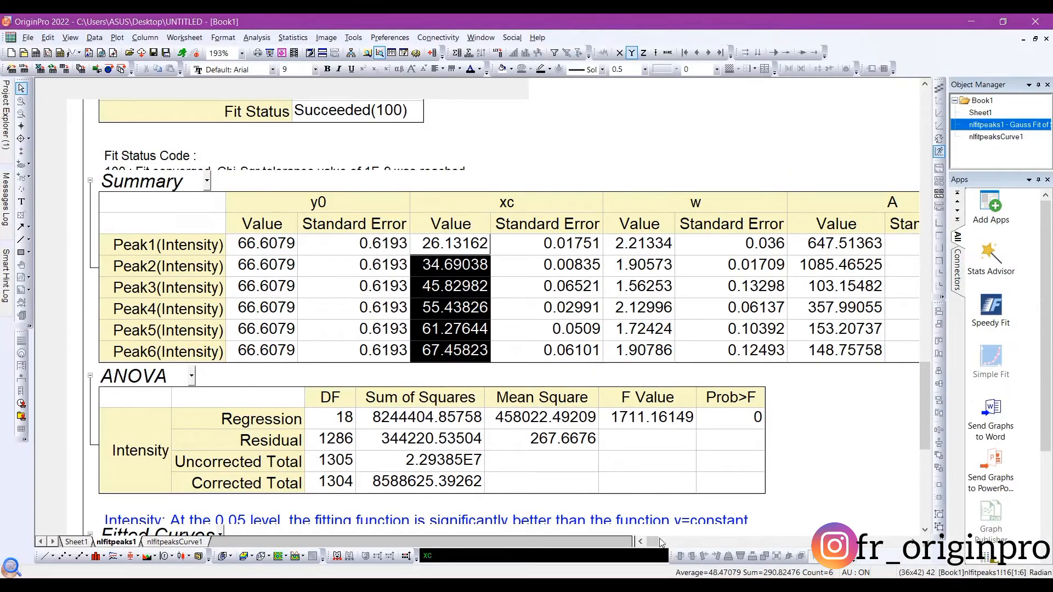
pyautogui.moveTo(656, 541); pyautogui.dragTo(904, 542)
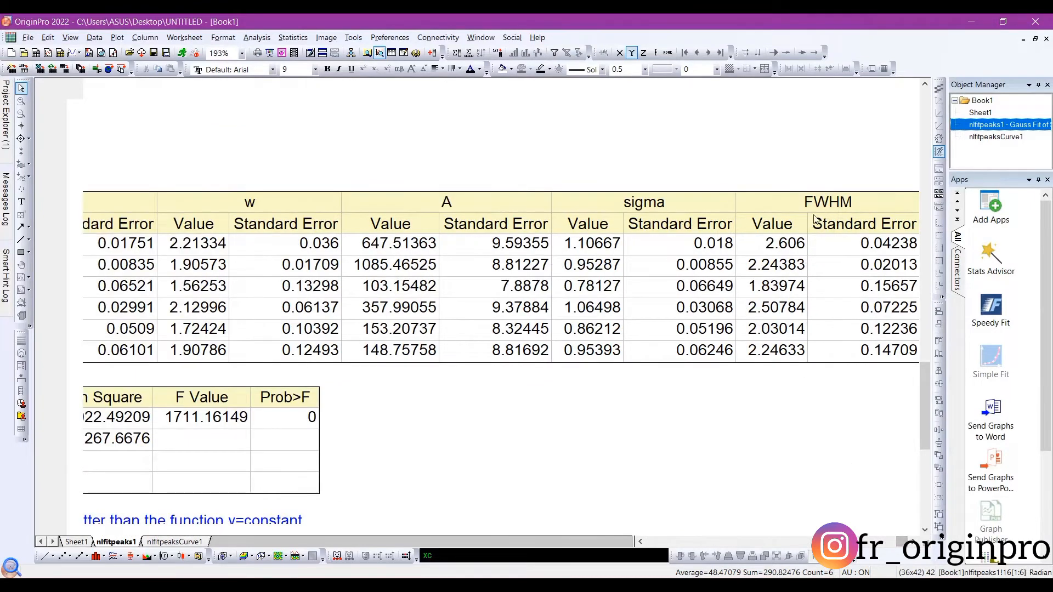
pyautogui.moveTo(764, 244); pyautogui.dragTo(772, 354)
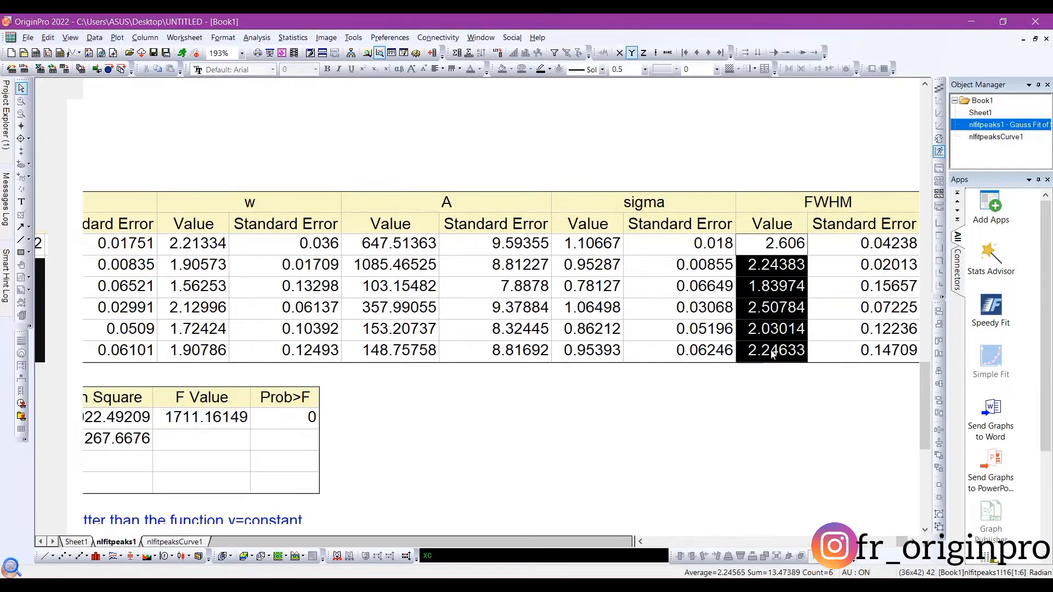
pyautogui.rightClick(775, 251)
pyautogui.click(810, 255)
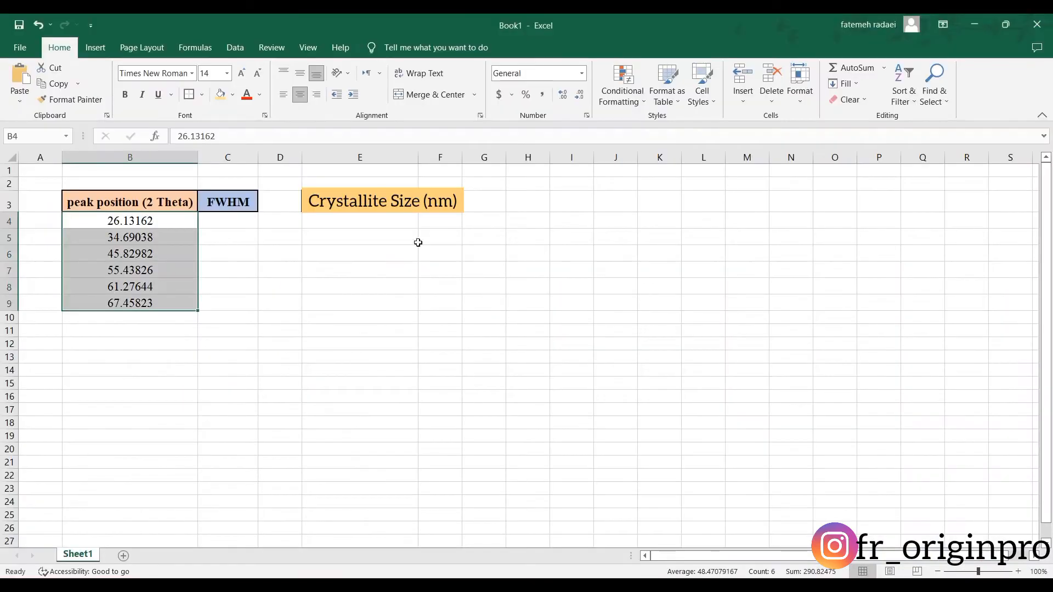
# Step: Paste the copied values into the Excel sheet under the FWHM header, starting at C4
pyautogui.click(227, 221)
pyautogui.rightClick(217, 219)
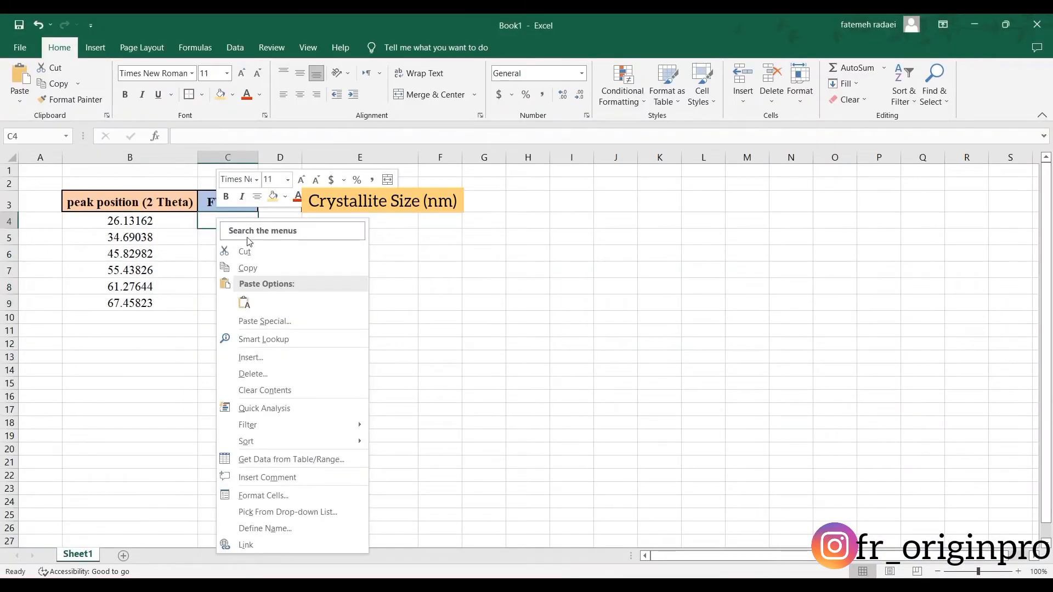
pyautogui.click(244, 303)
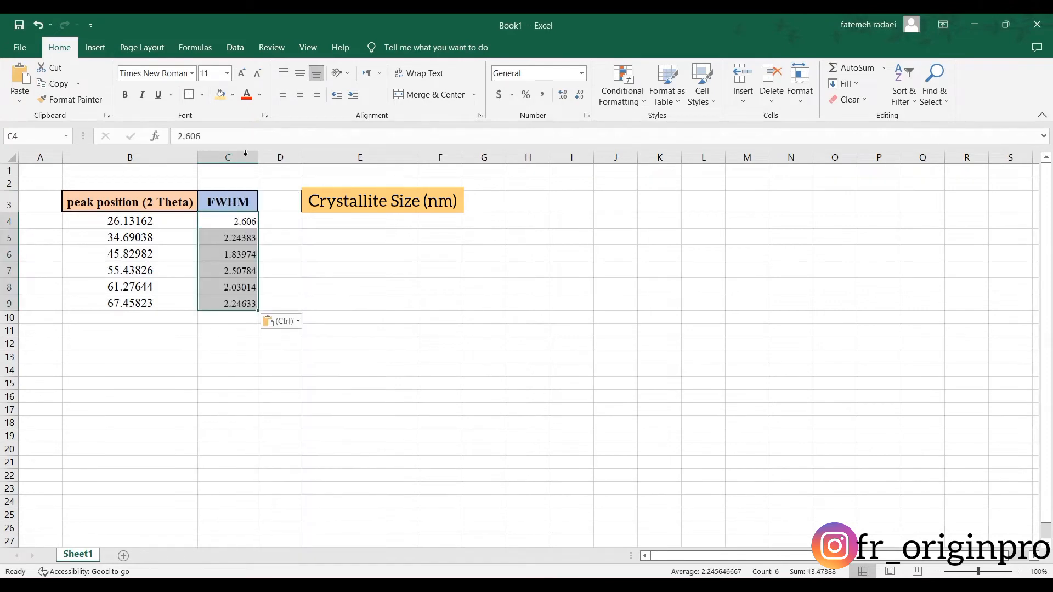
# Step: Set the FWHM values to font size 14, center them horizontally and vertically, and select cell E4 under Crystallite Size (nm)
pyautogui.click(241, 73)
pyautogui.click(242, 73)
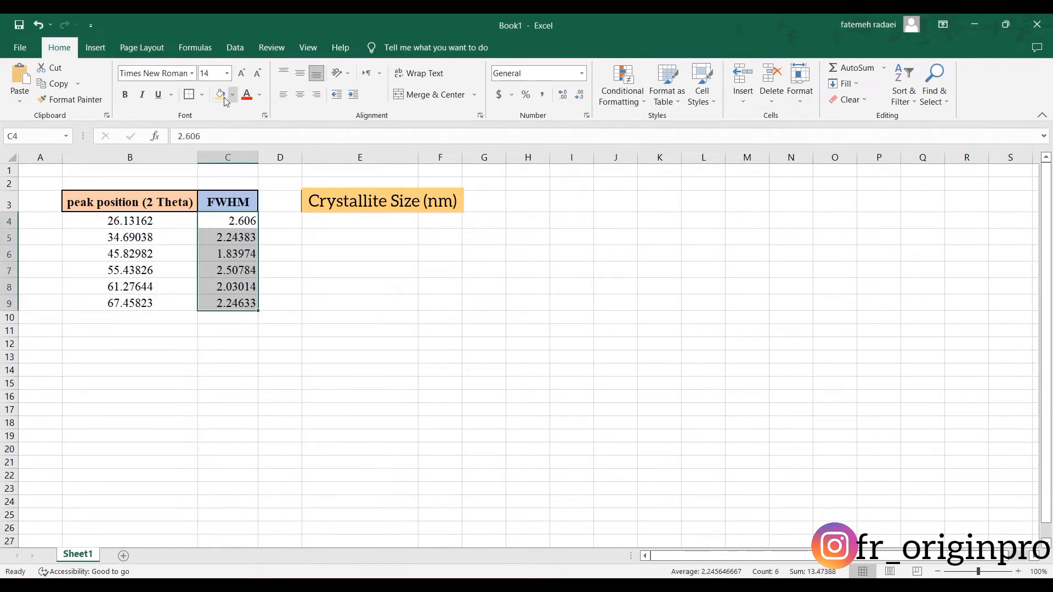
pyautogui.click(299, 95)
pyautogui.click(300, 73)
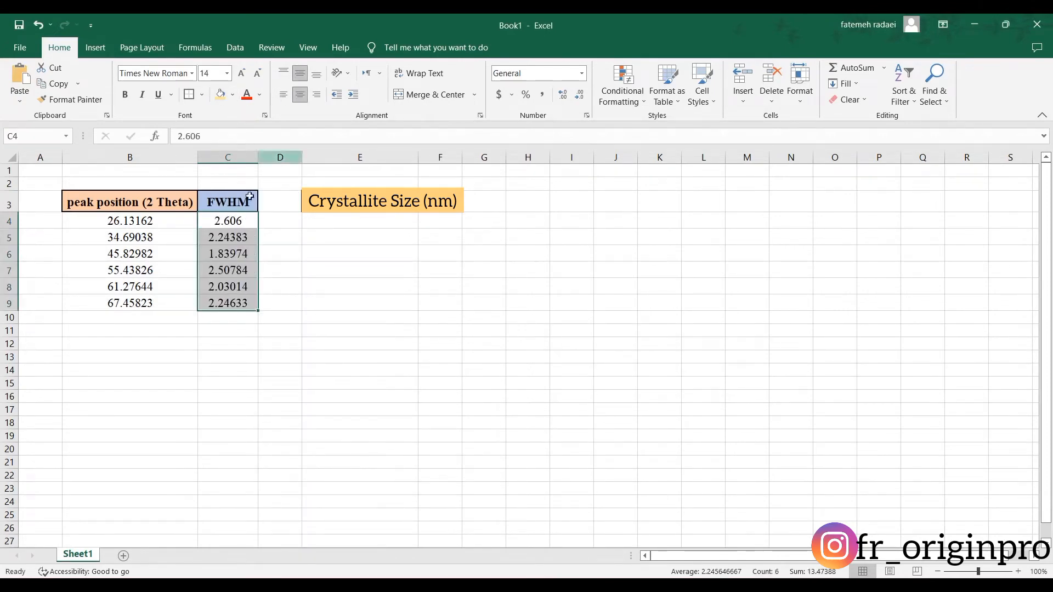
pyautogui.click(323, 209)
pyautogui.click(371, 220)
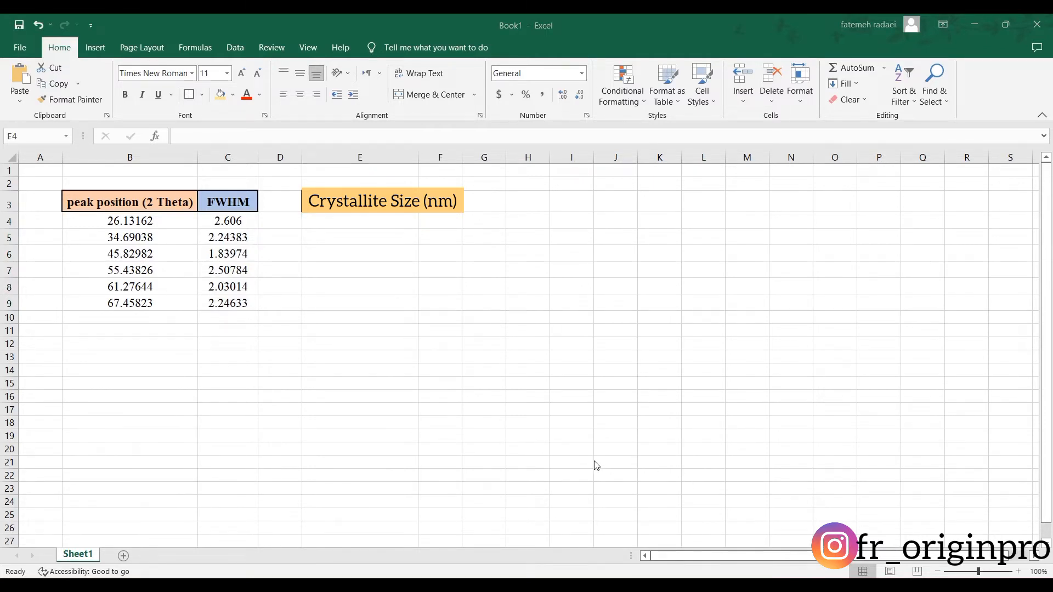
# Step: Switch to the PowerPoint presentation and review the Scherrer equation and its variables on slide 9 in full-screen view
pyautogui.click(351, 222)
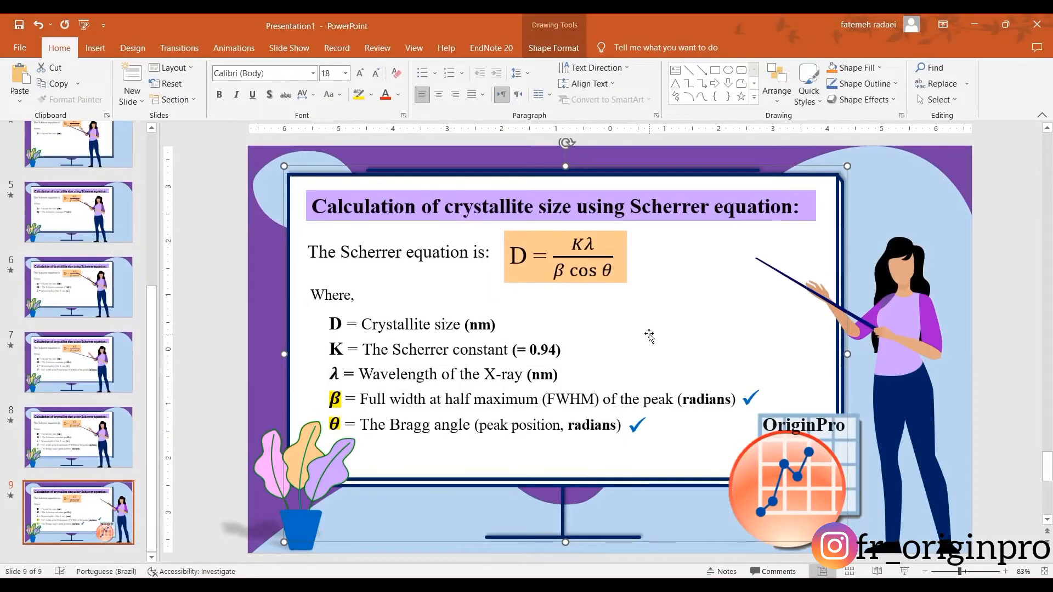
pyautogui.click(649, 335)
pyautogui.click(618, 260)
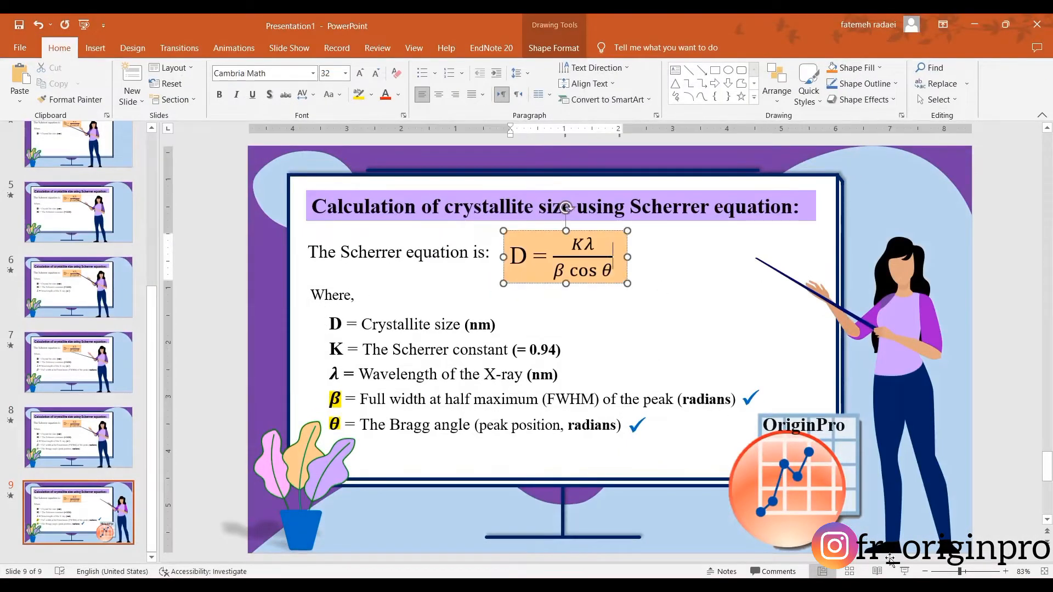
pyautogui.click(903, 571)
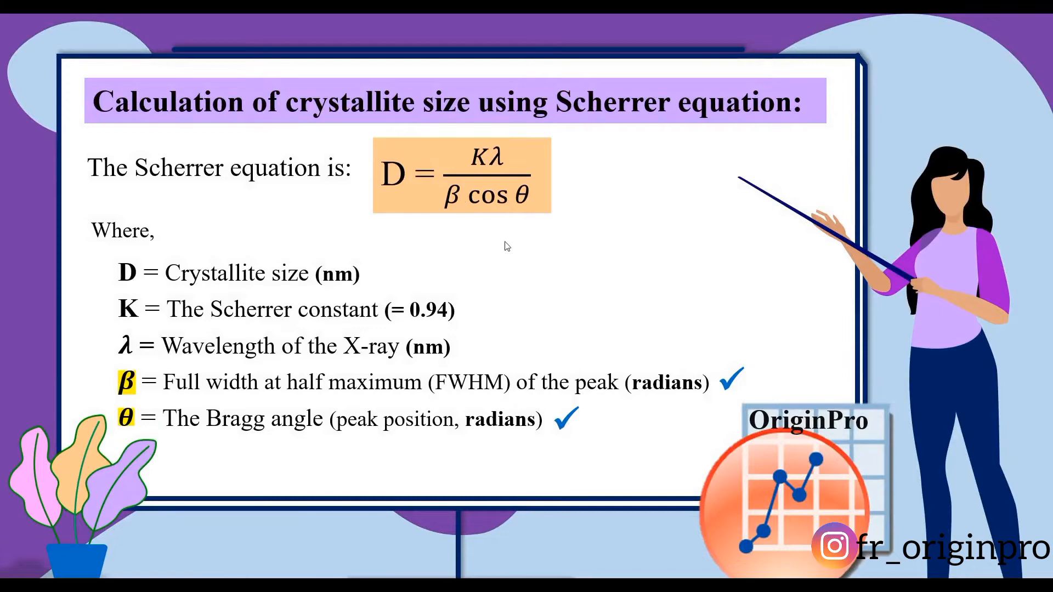
pyautogui.press('Escape')
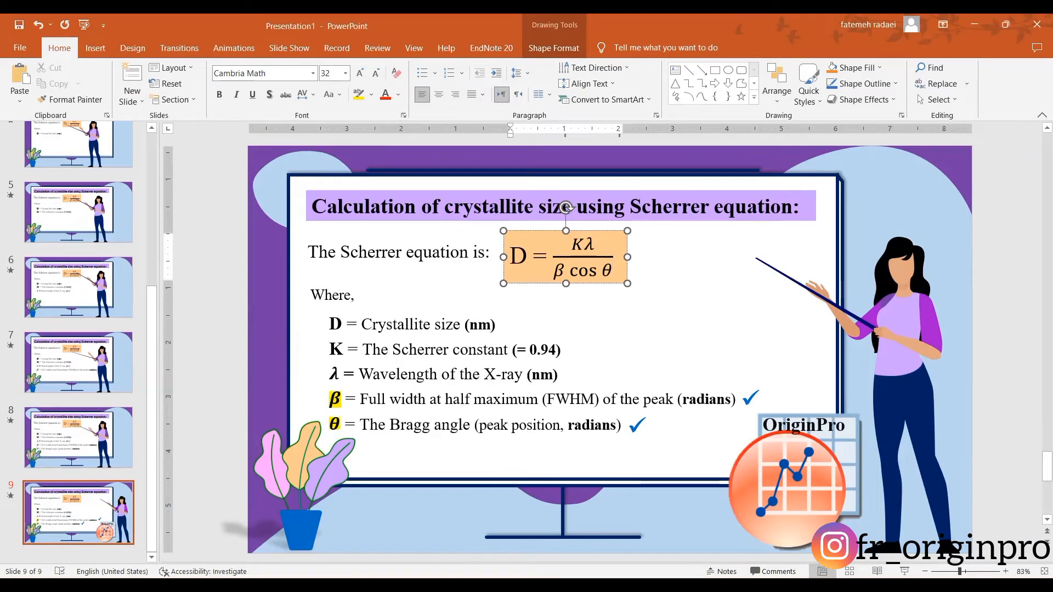
# Step: Return to the Excel workbook and start the Scherrer formula in cell E4 with the numerator and division sign, =(0.94*0.154)/
pyautogui.hotkey('alt', 'Tab')
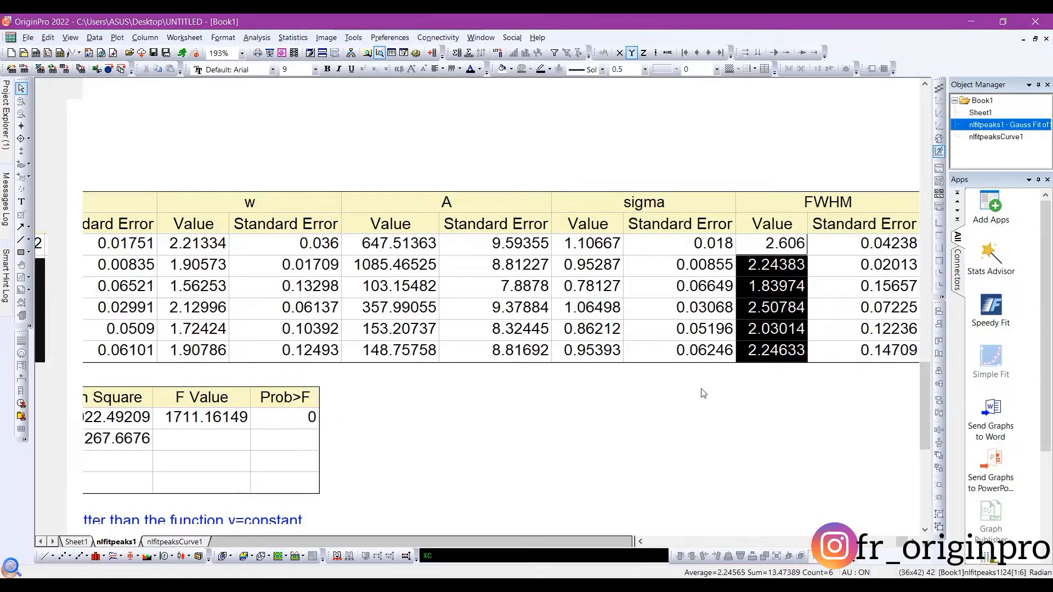
pyautogui.click(666, 585)
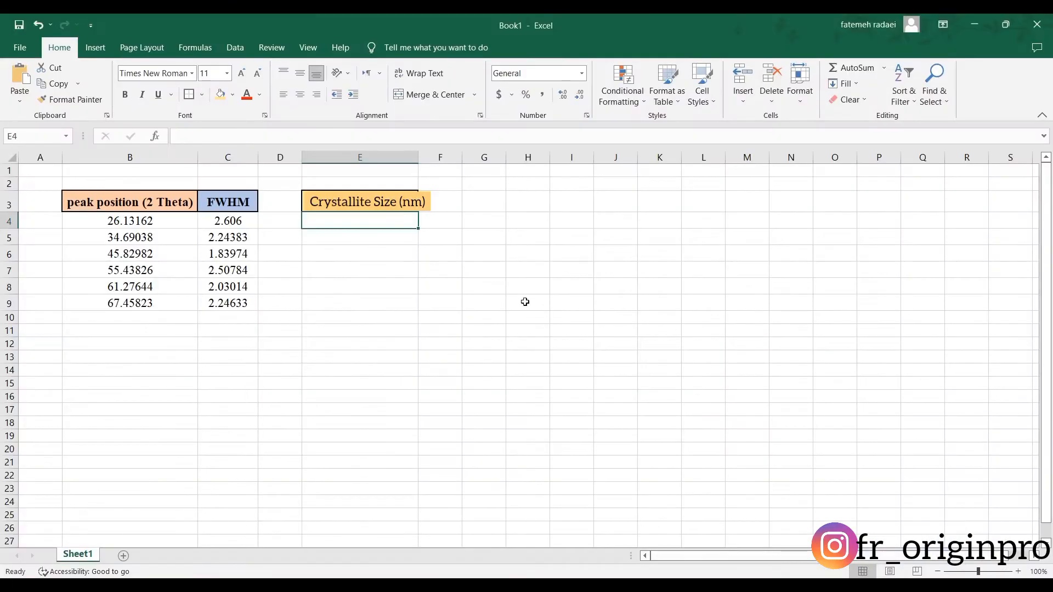
pyautogui.doubleClick(321, 223)
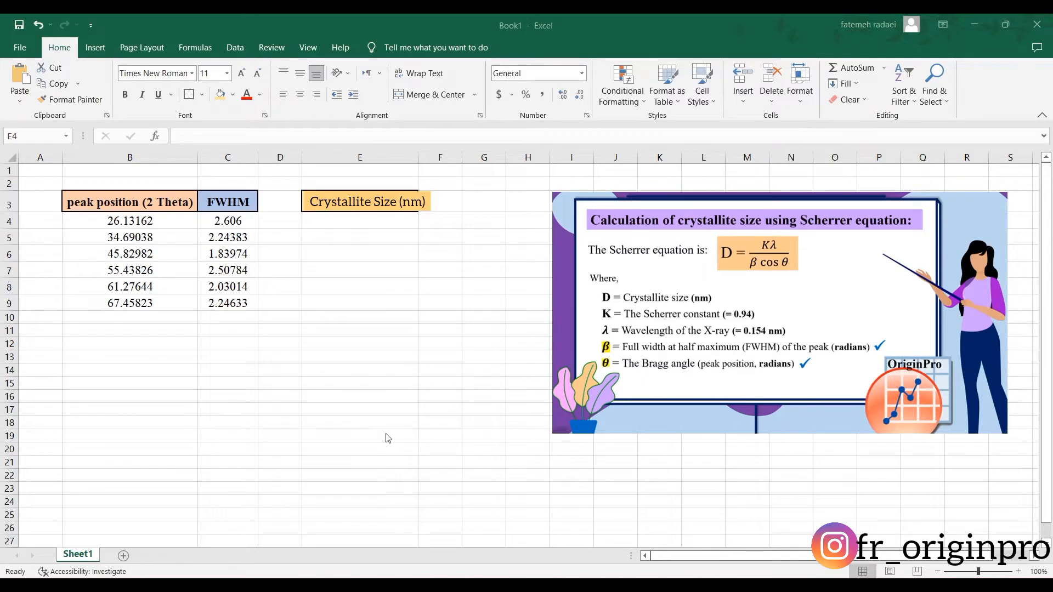
pyautogui.click(649, 346)
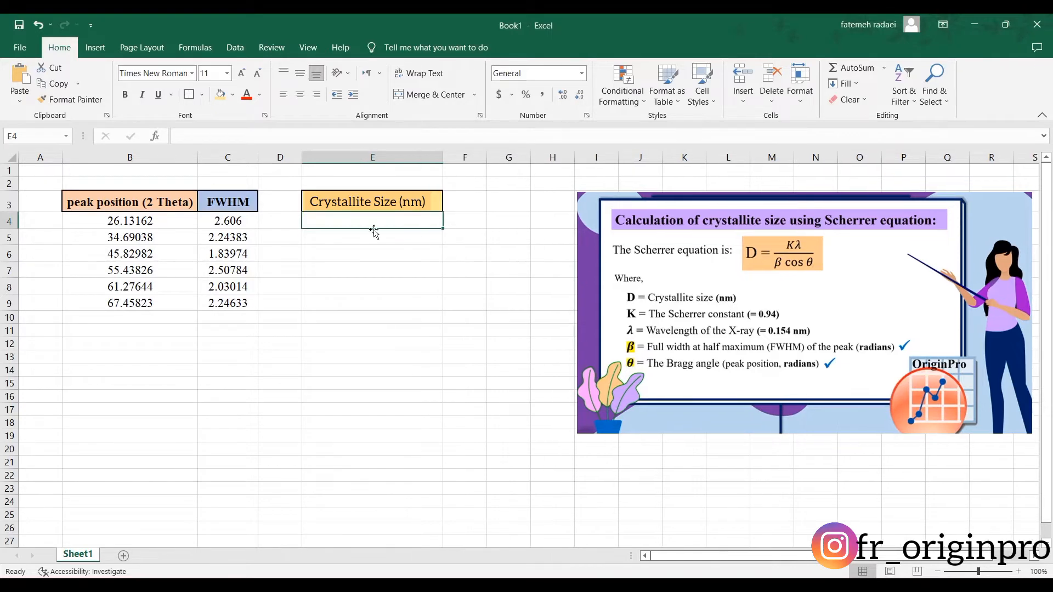
pyautogui.doubleClick(349, 221)
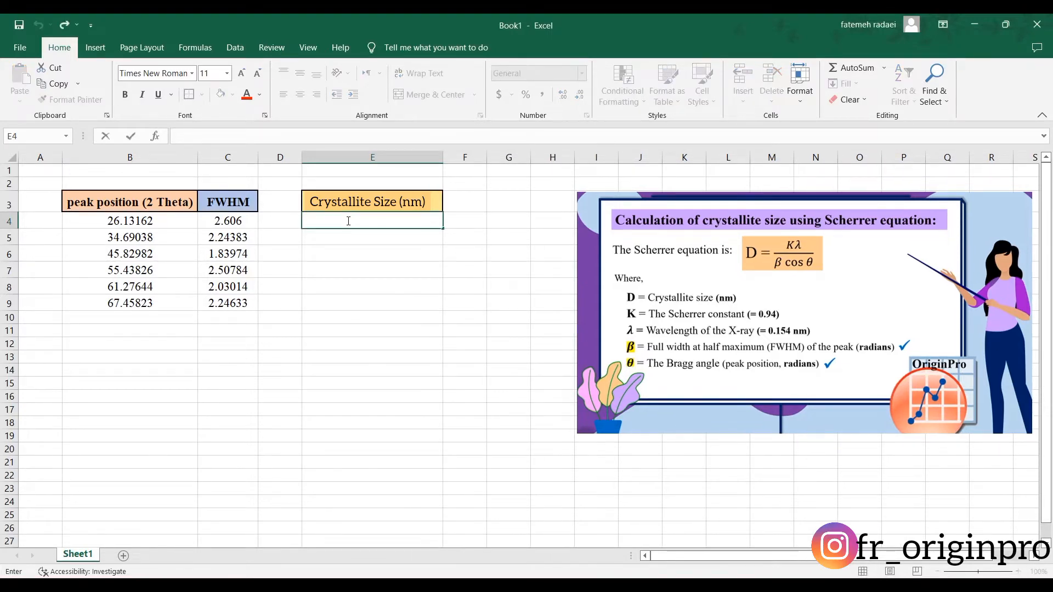
pyautogui.write('=')
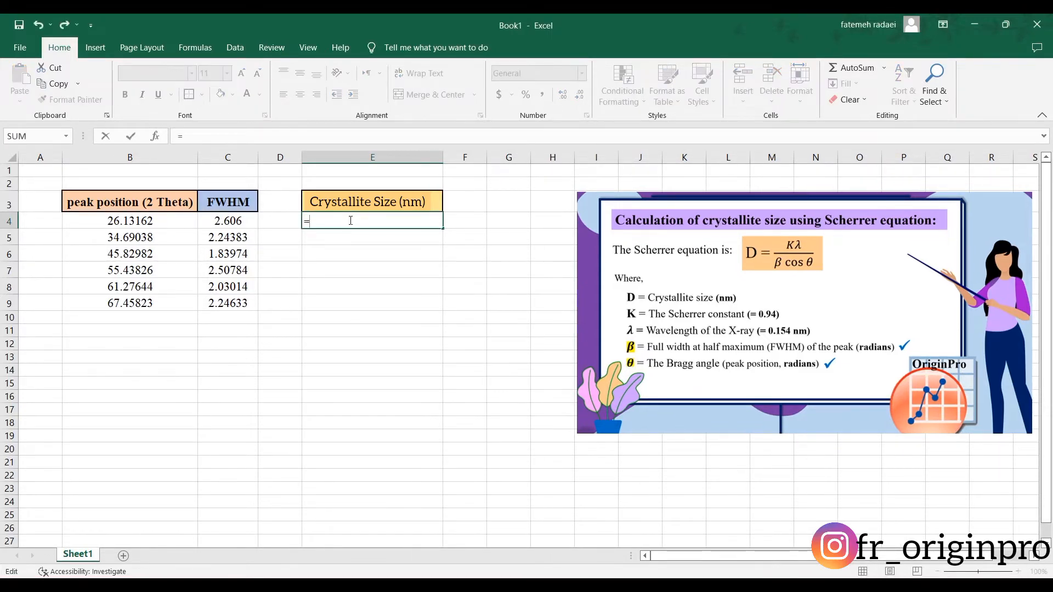
pyautogui.write('0.94*')
pyautogui.write('0.154')
pyautogui.write('(')
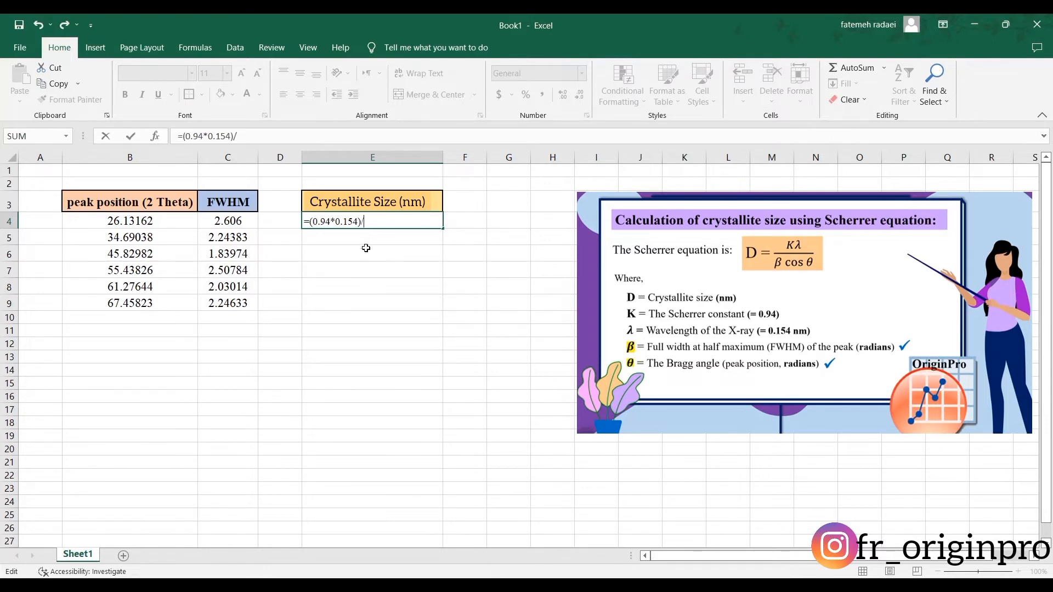
# Step: Extend the E4 formula's denominator with the FWHM converted to radians, RADIANS(C4), followed by a multiplication sign
pyautogui.write('rad')
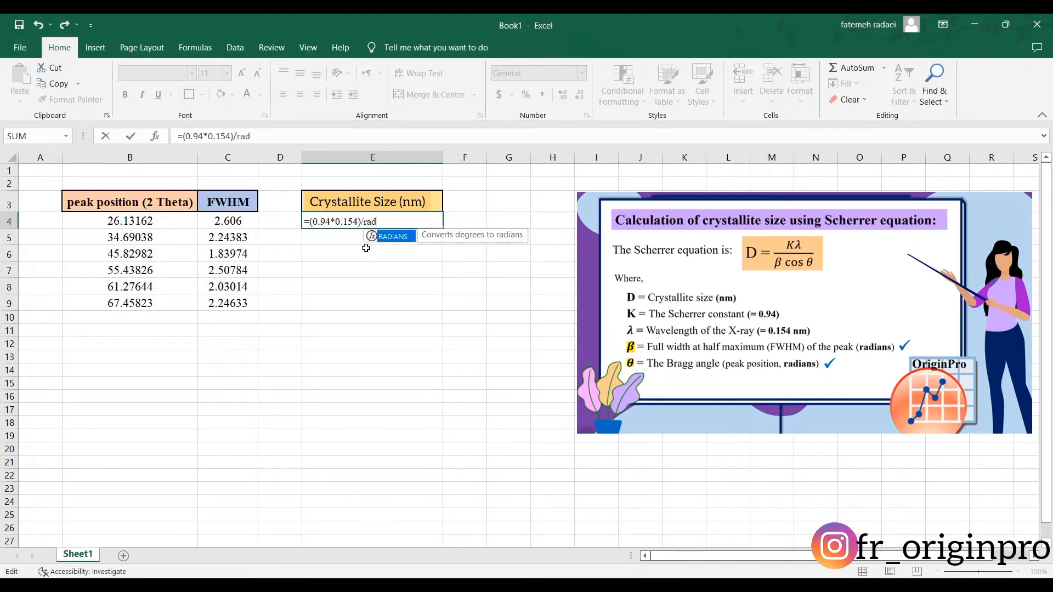
pyautogui.doubleClick(397, 241)
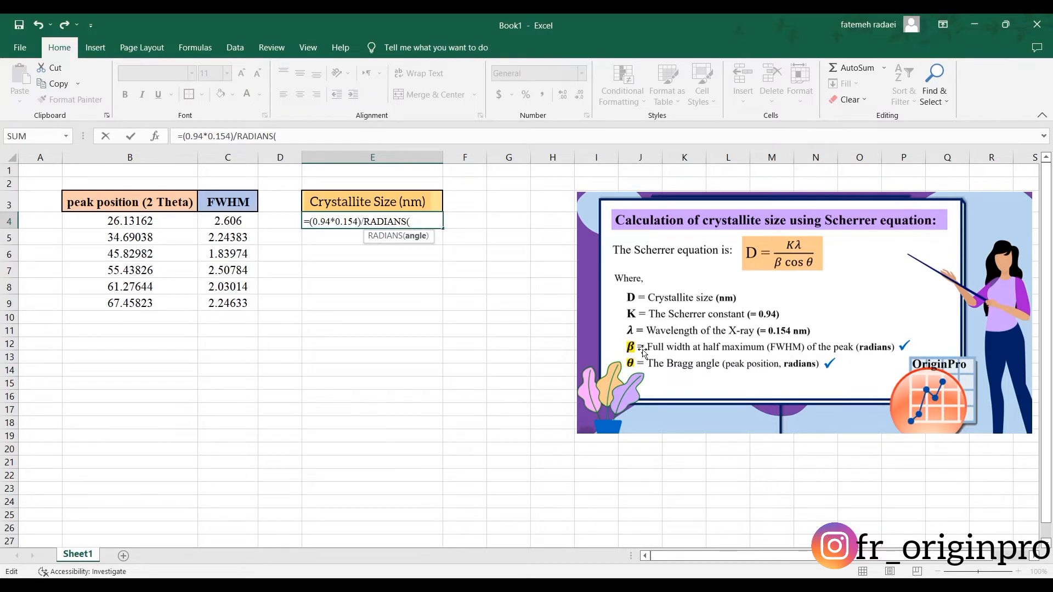
pyautogui.click(227, 220)
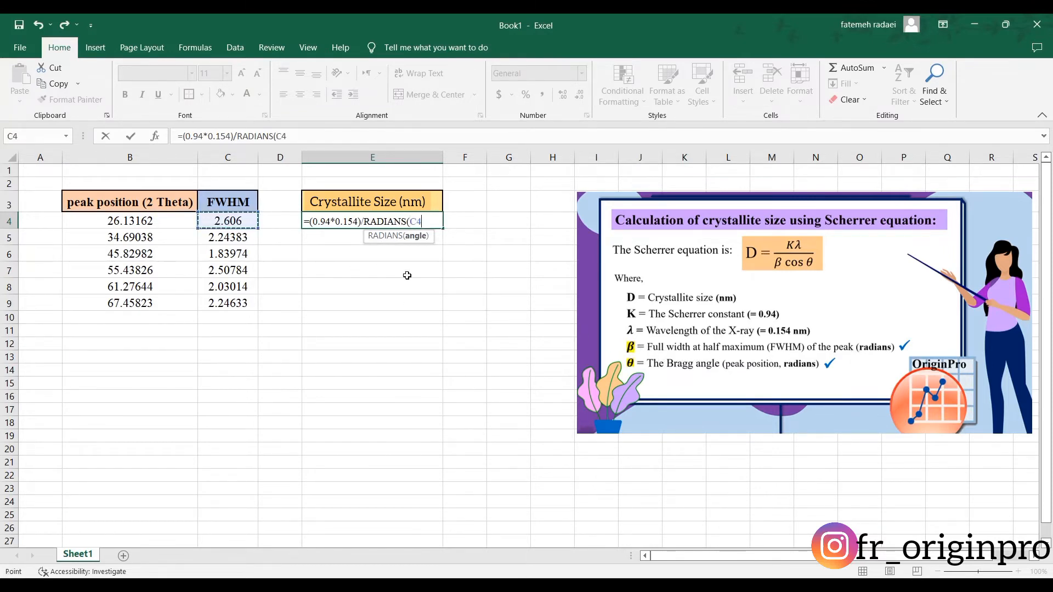
pyautogui.write(')*')
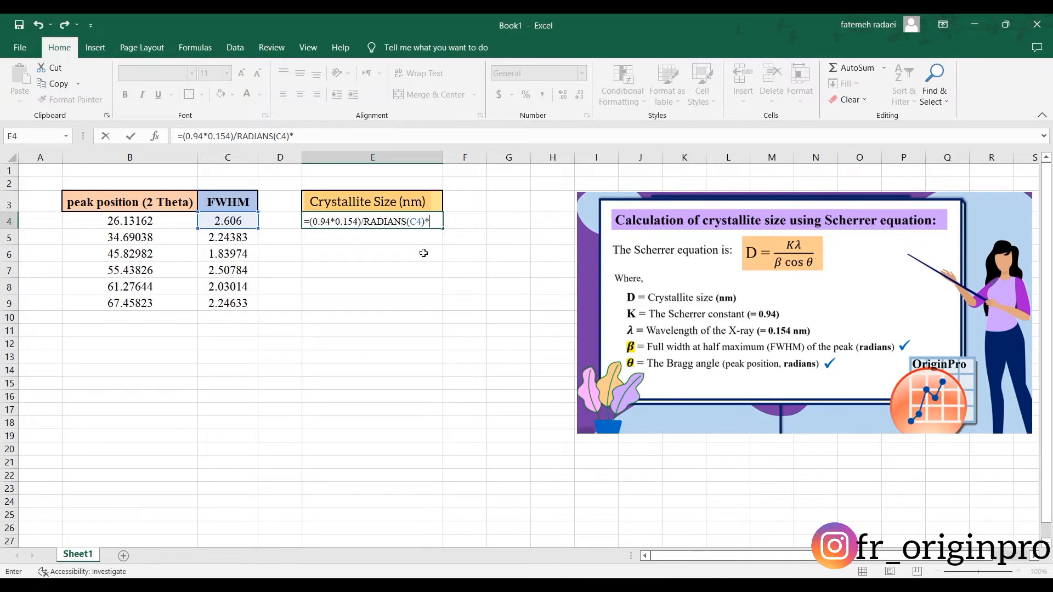
# Step: Add the cosine of half the peak position in radians to the E4 formula as COS(RADIANS(B4)/2)
pyautogui.write('co')
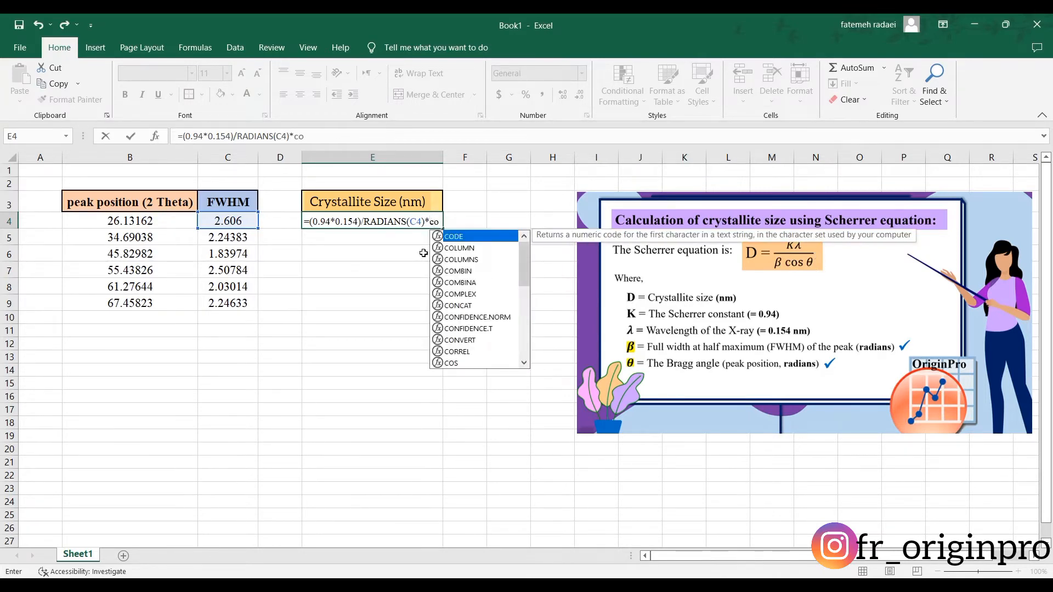
pyautogui.write('s')
pyautogui.doubleClick(460, 241)
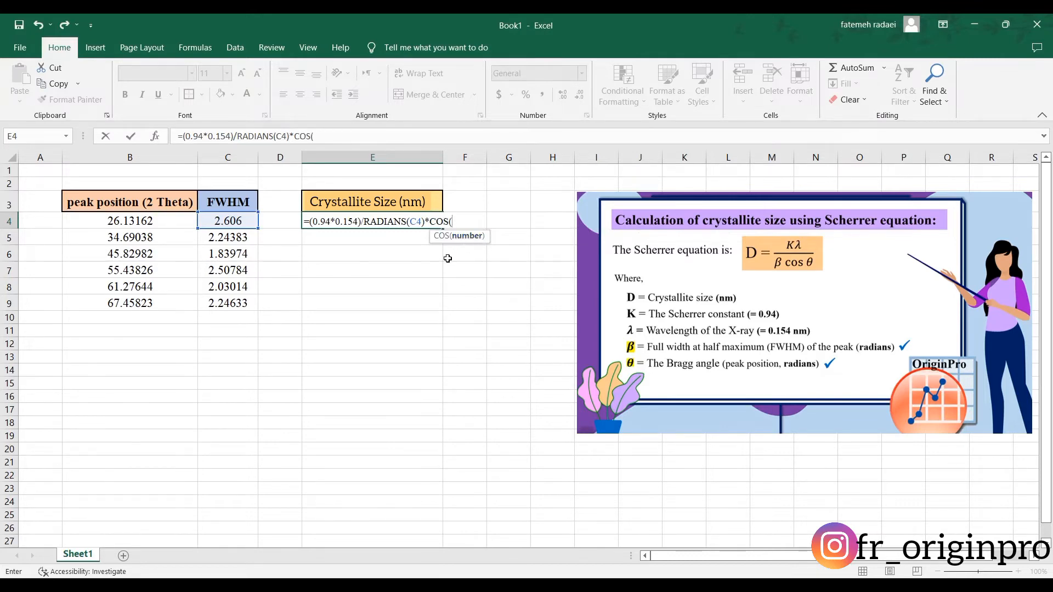
pyautogui.write('ra')
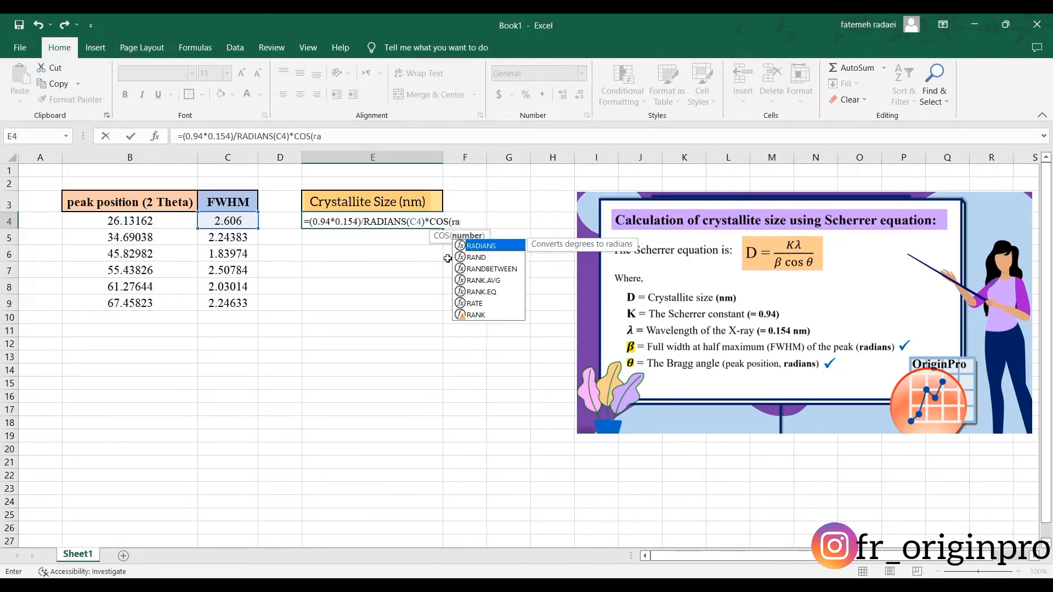
pyautogui.doubleClick(490, 247)
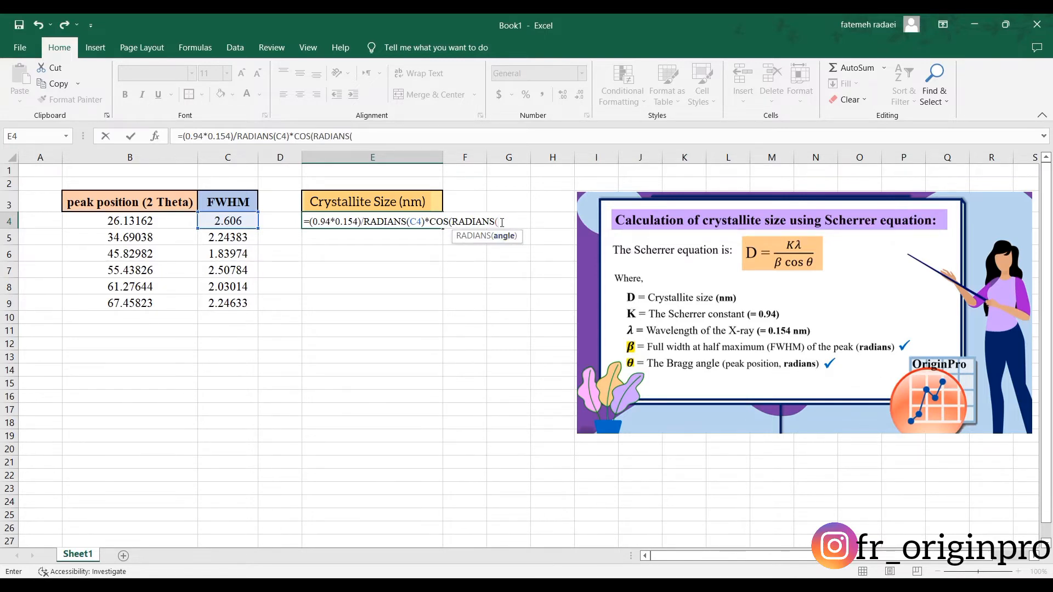
pyautogui.click(134, 221)
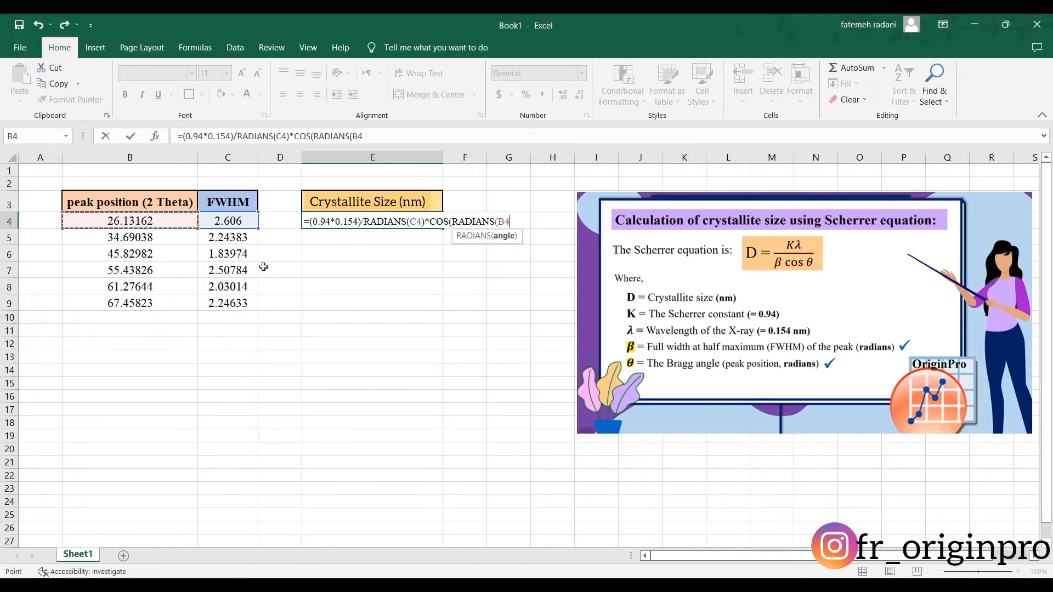
pyautogui.write(')/2')
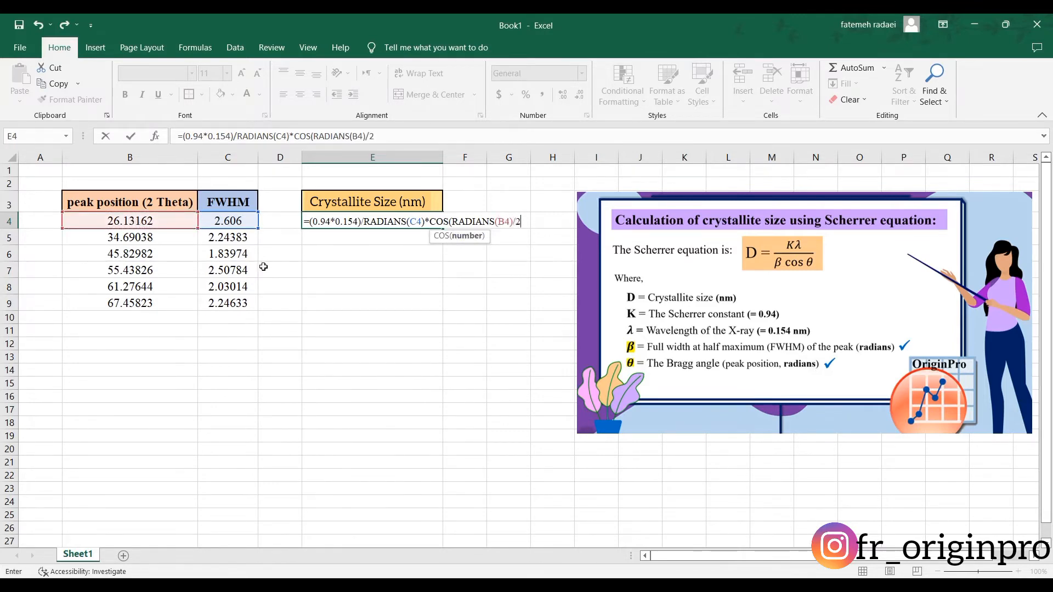
pyautogui.write(')')
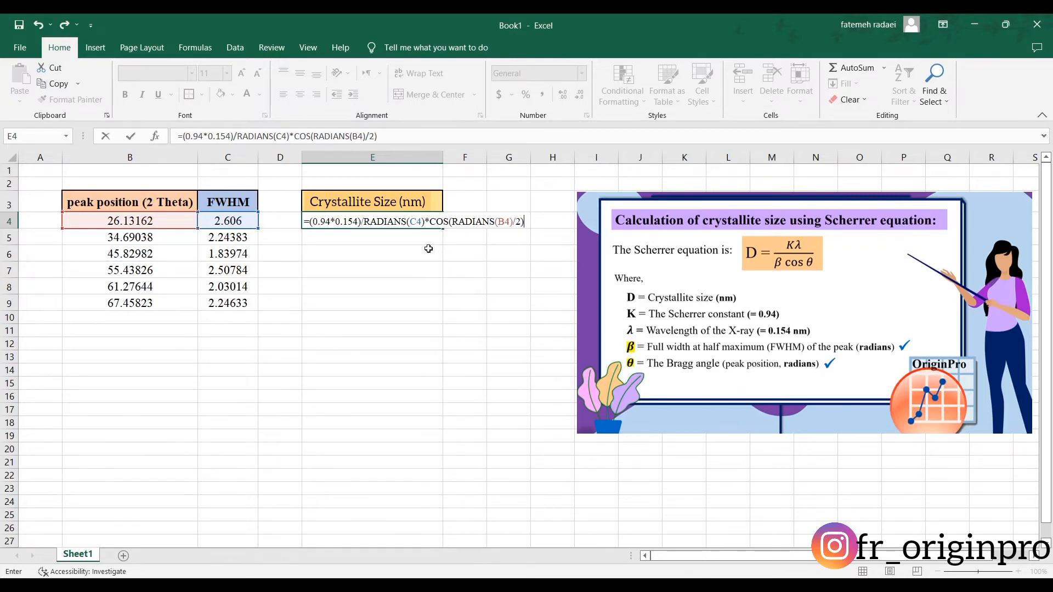
# Step: Enclose the whole denominator of the E4 formula in parentheses, then fill the formula down through E9
pyautogui.press('F2')
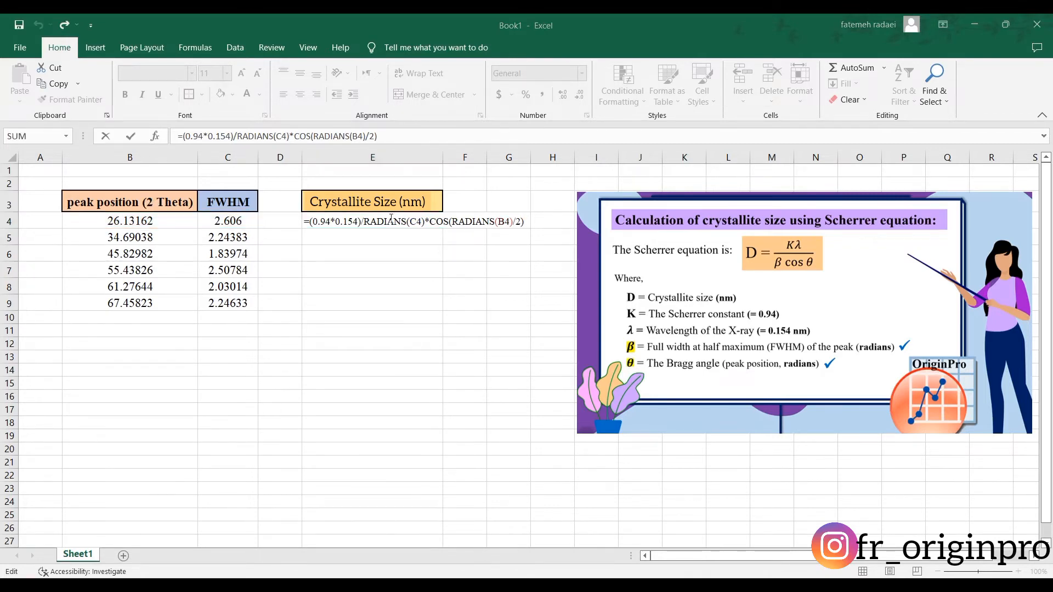
pyautogui.click(363, 221)
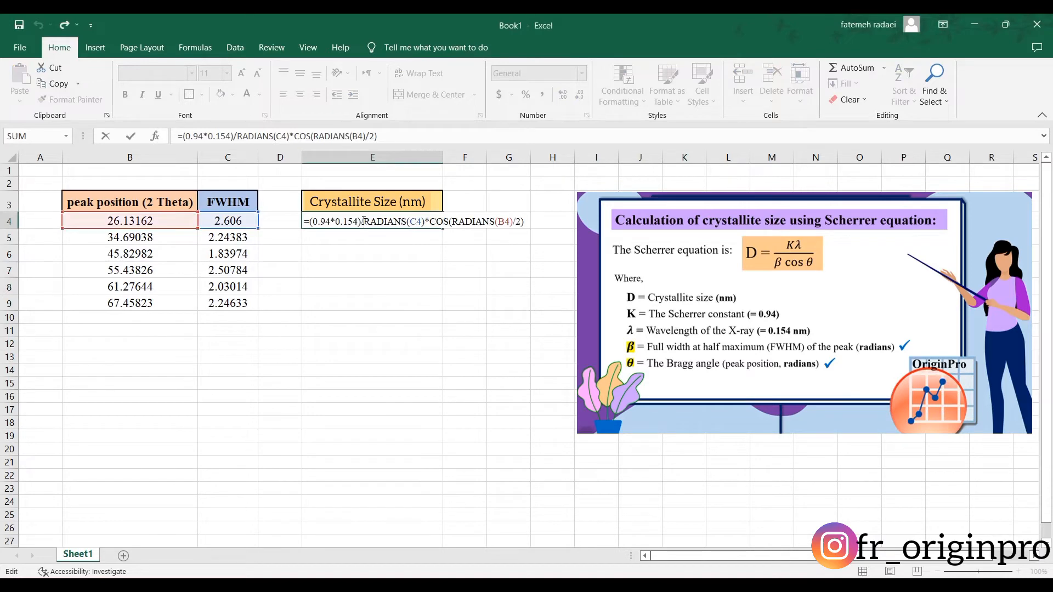
pyautogui.write('(')
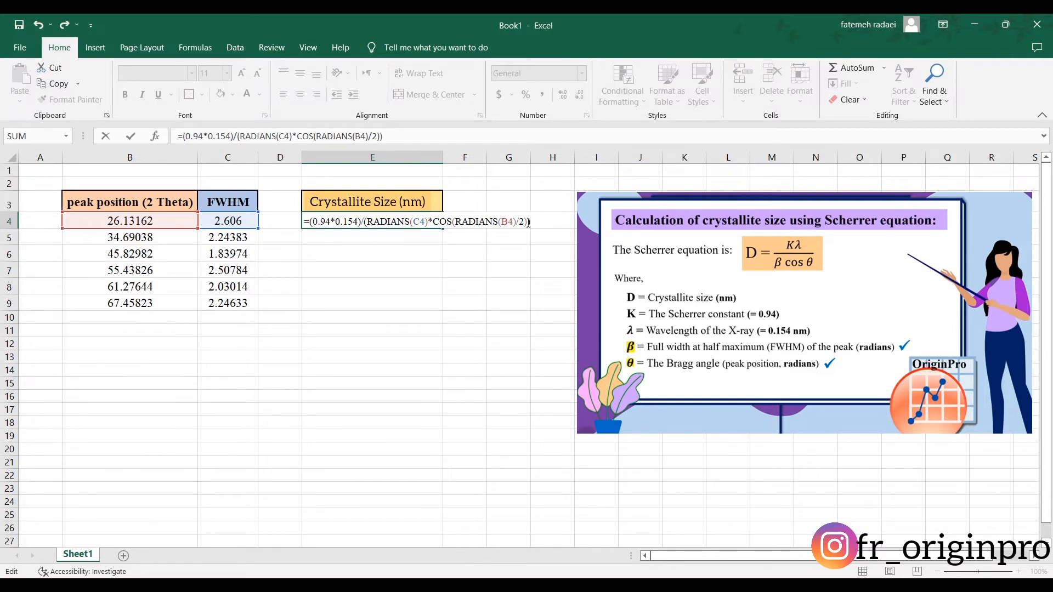
pyautogui.press('Return')
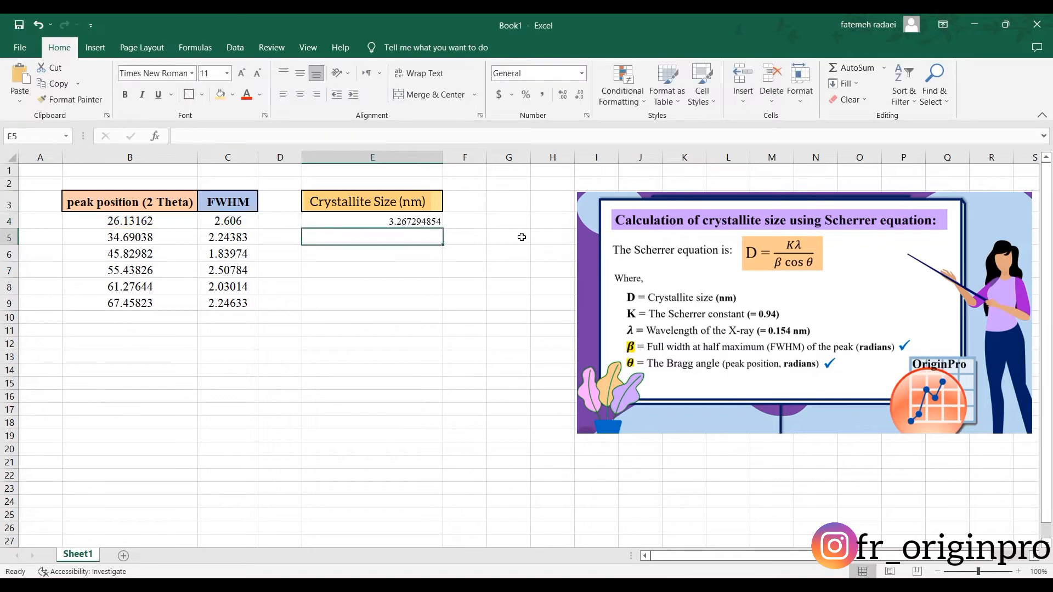
pyautogui.click(417, 223)
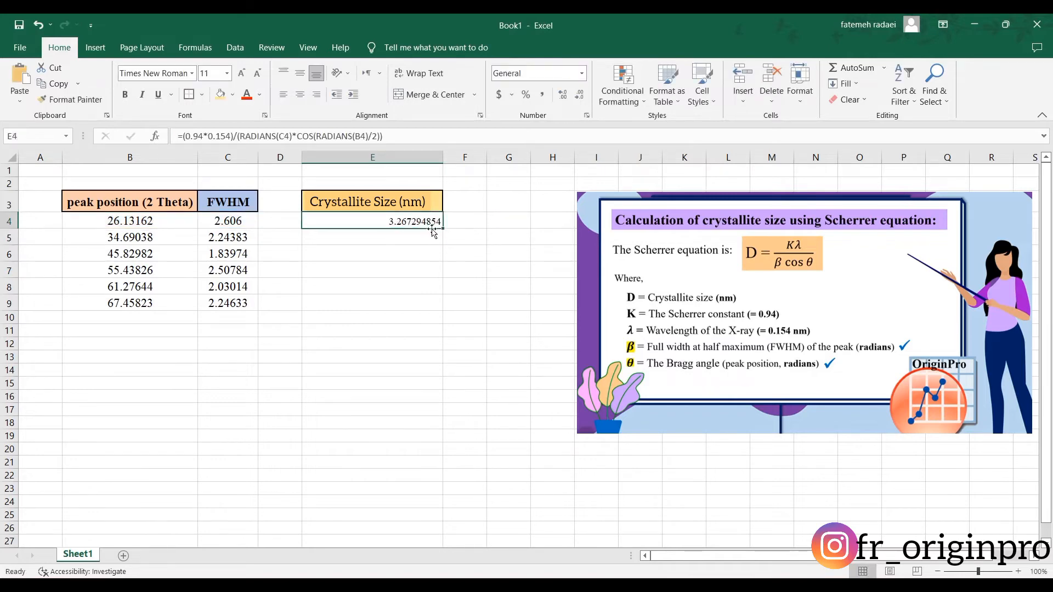
pyautogui.moveTo(439, 237); pyautogui.dragTo(434, 308)
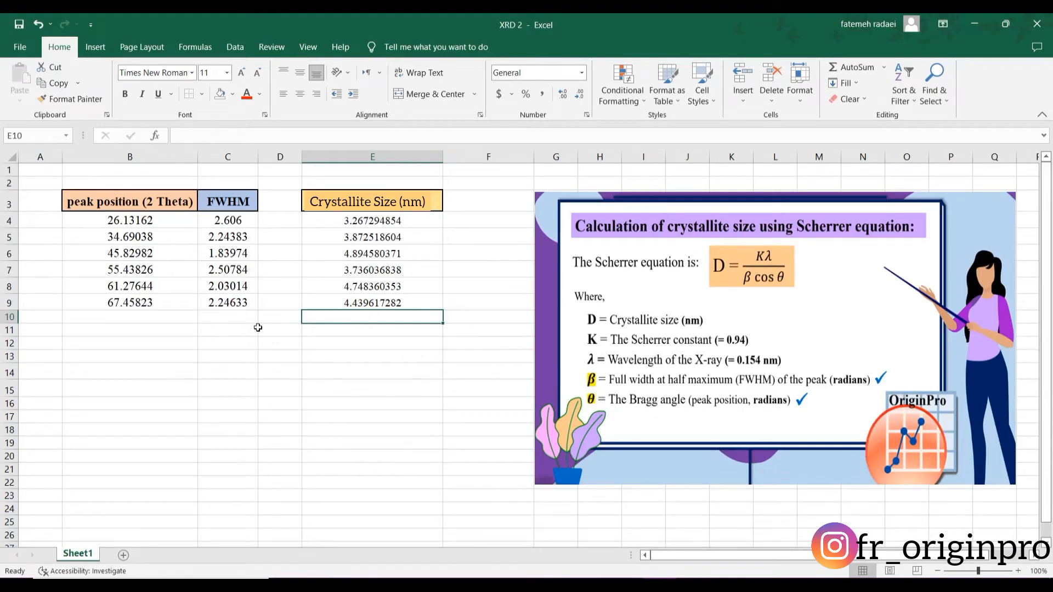
# Step: Start a text label in cell B14 below the table with "Av"
pyautogui.click(83, 373)
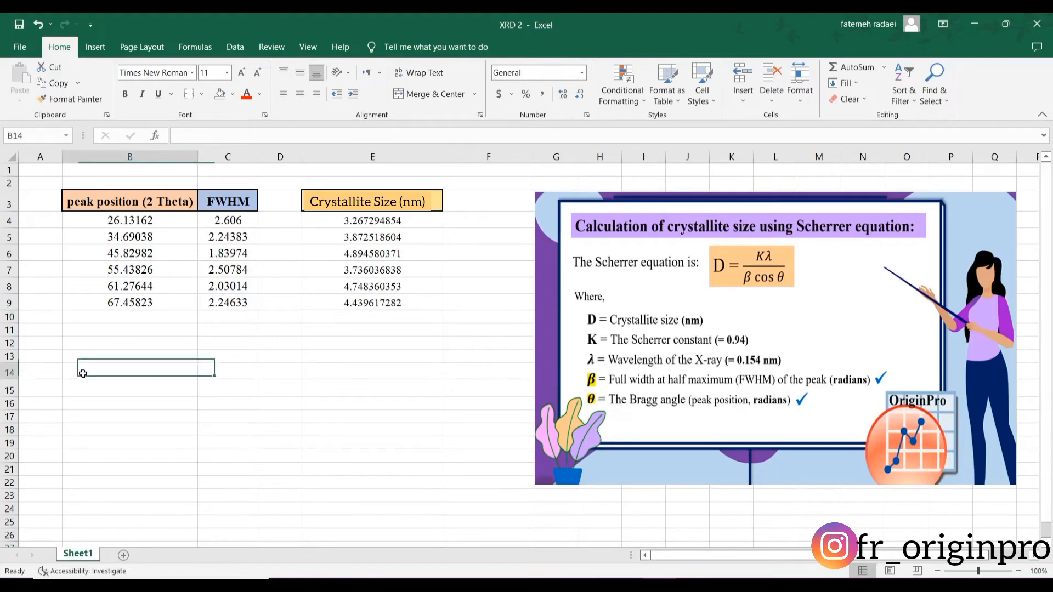
pyautogui.write('A')
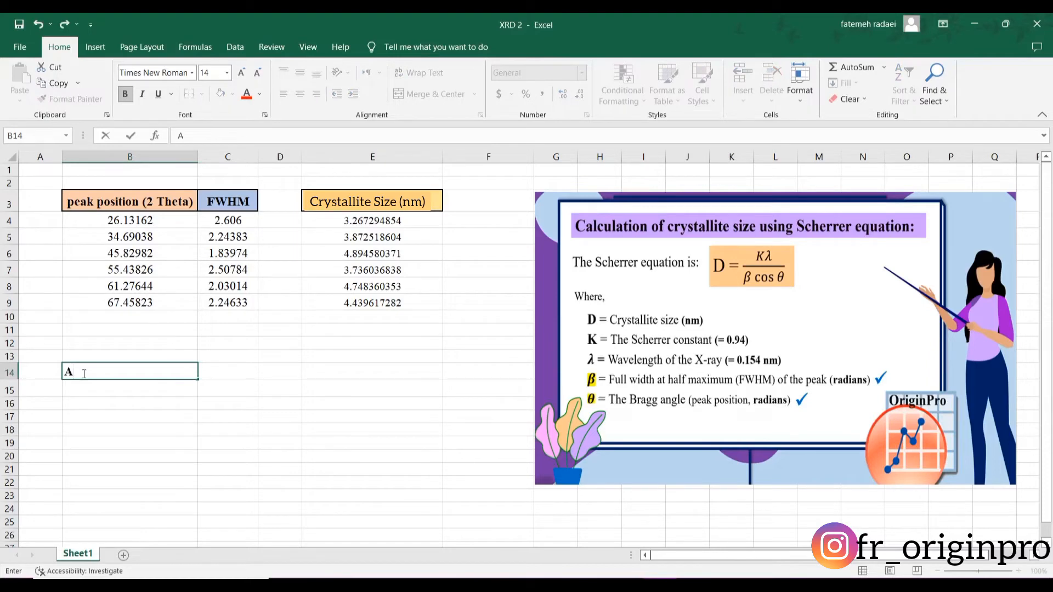
pyautogui.write('v')
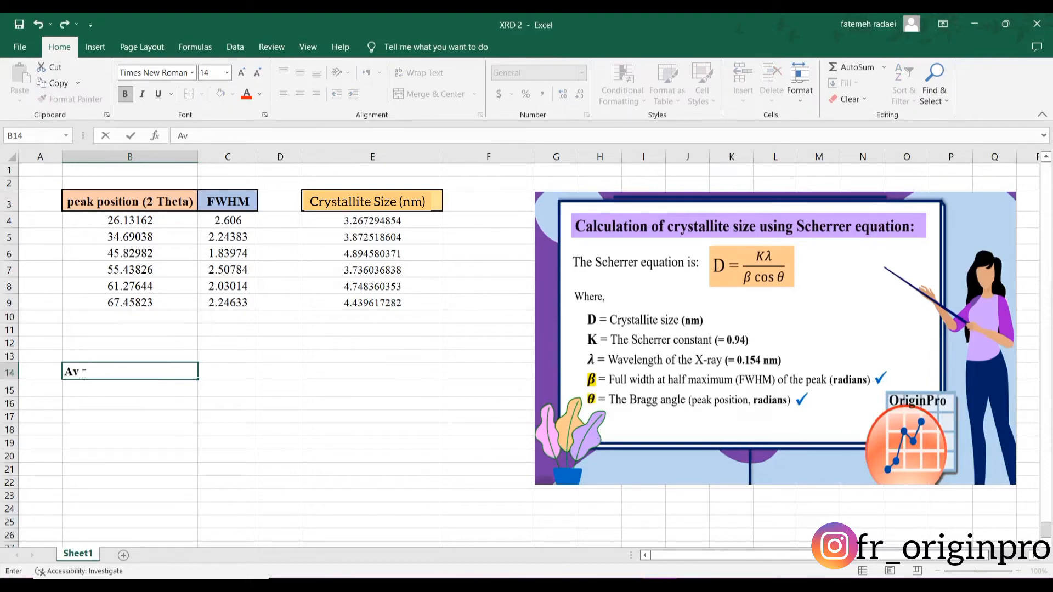